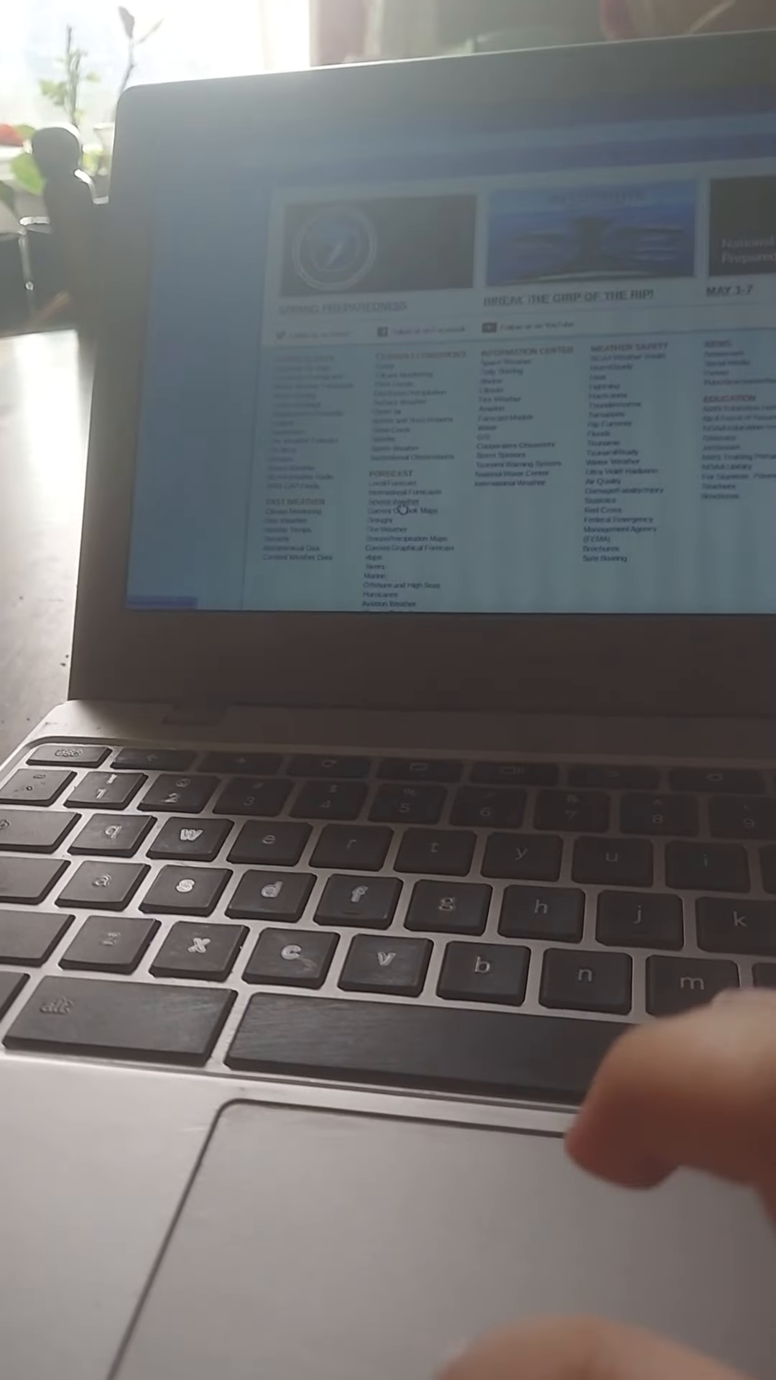
Open the SPC convective outlook page from the NWS link and switch to the Day 2 outlook map.
left_click(401, 509)
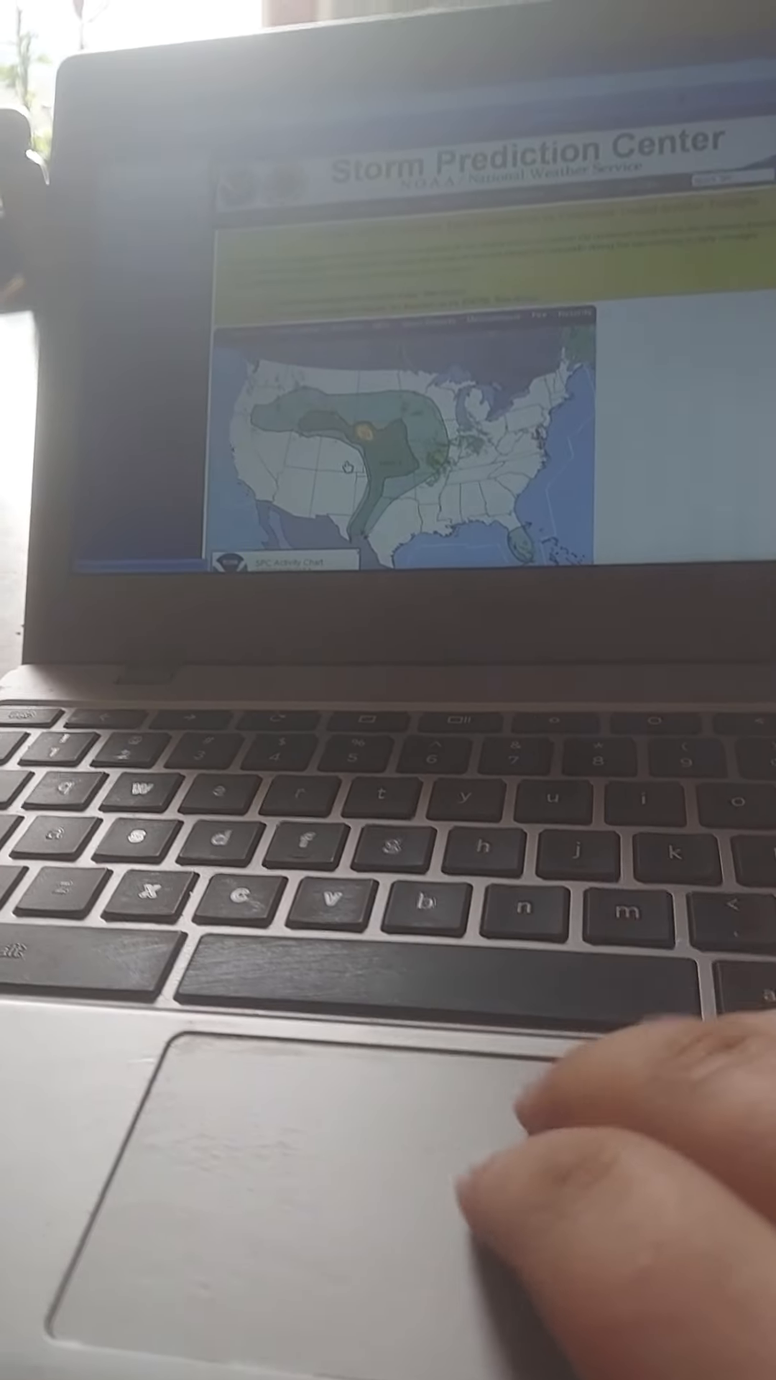
scroll(347, 467, "down", 5)
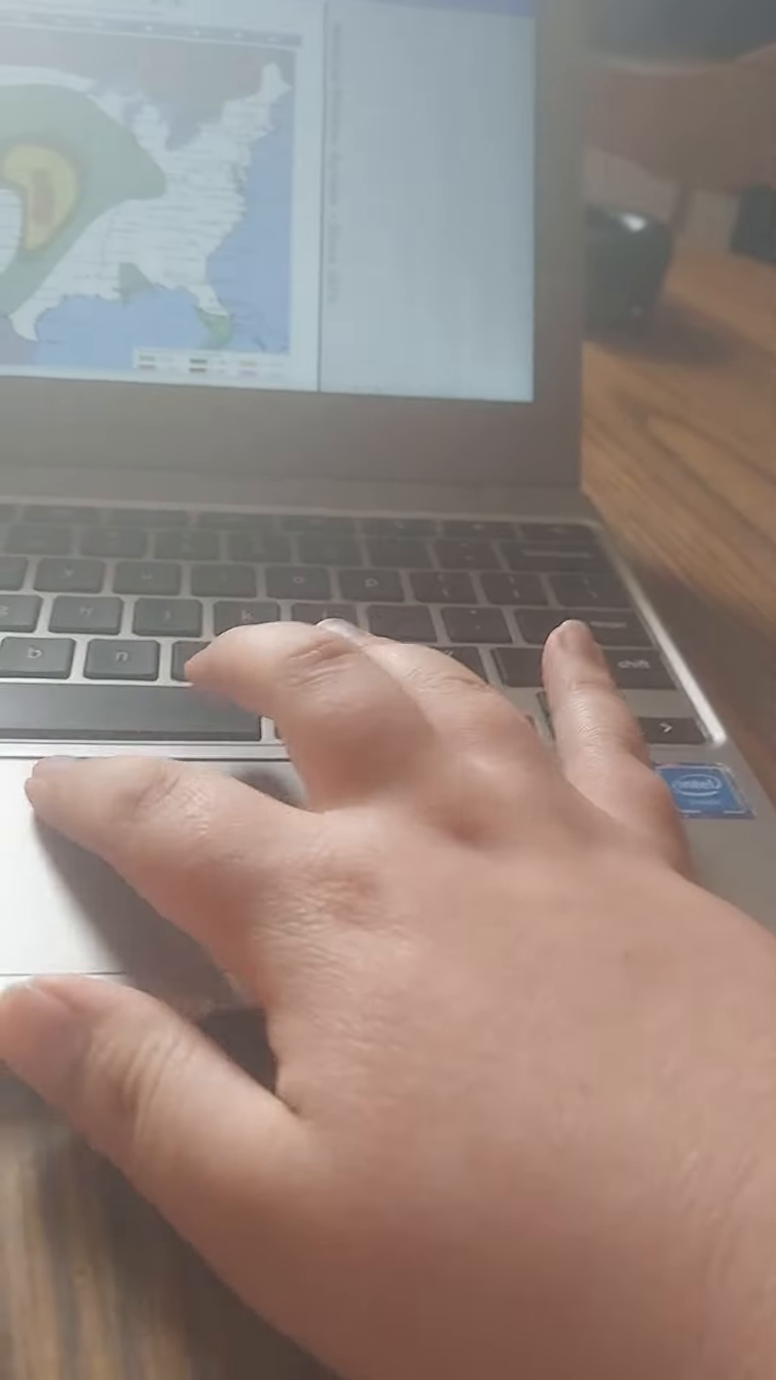
key("Right")
key("Right")
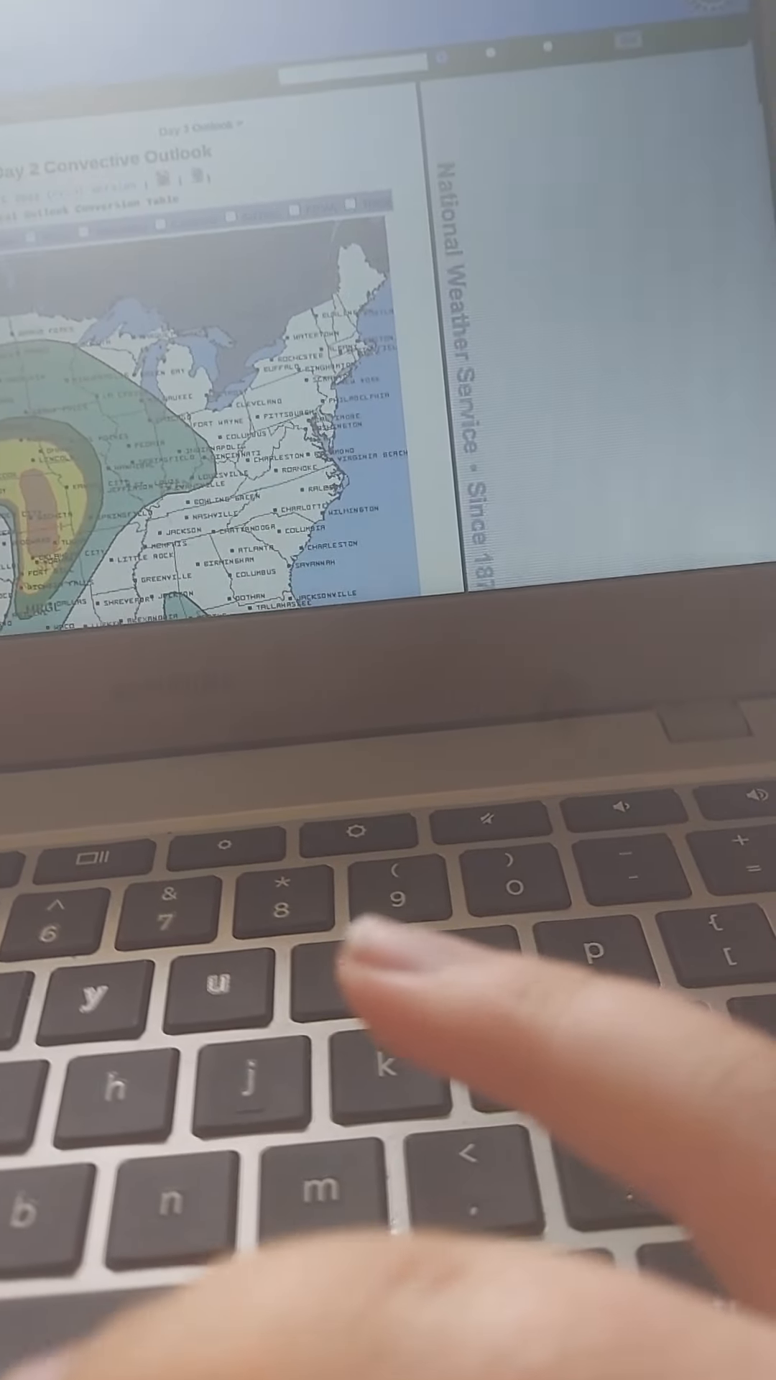
scroll(216, 377, "down", 3)
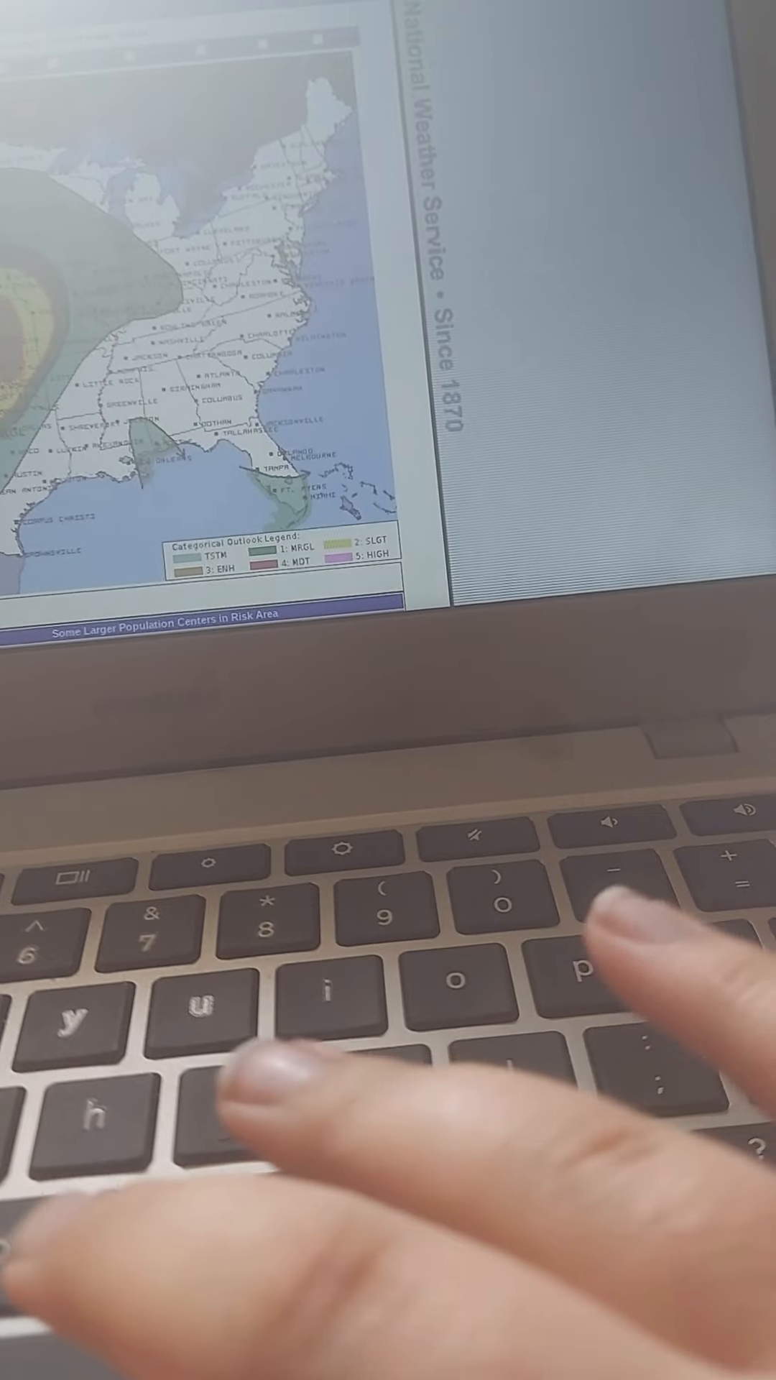
scroll(215, 378, "down", 5)
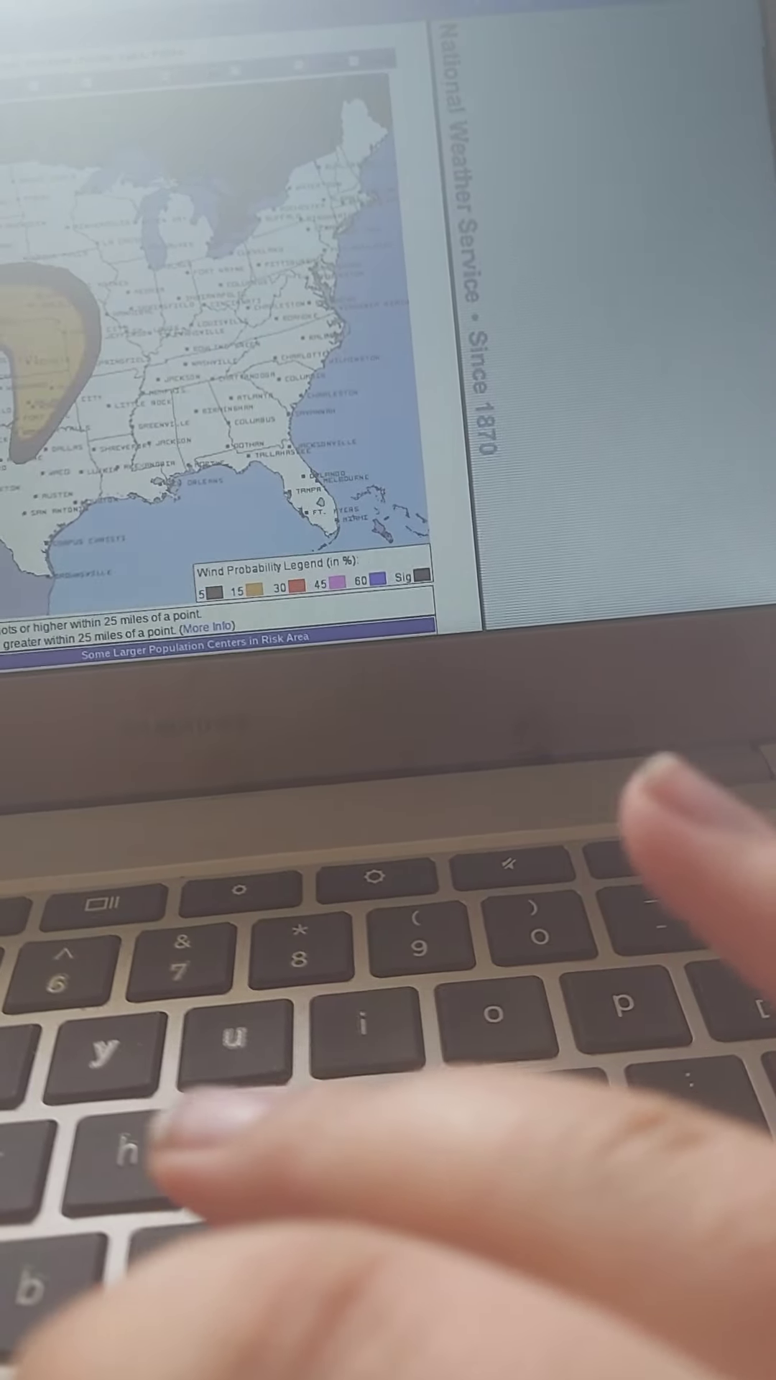
Toggle the Day 2 wind and tornado probability maps and bring the forecast discussion into view.
key("Right")
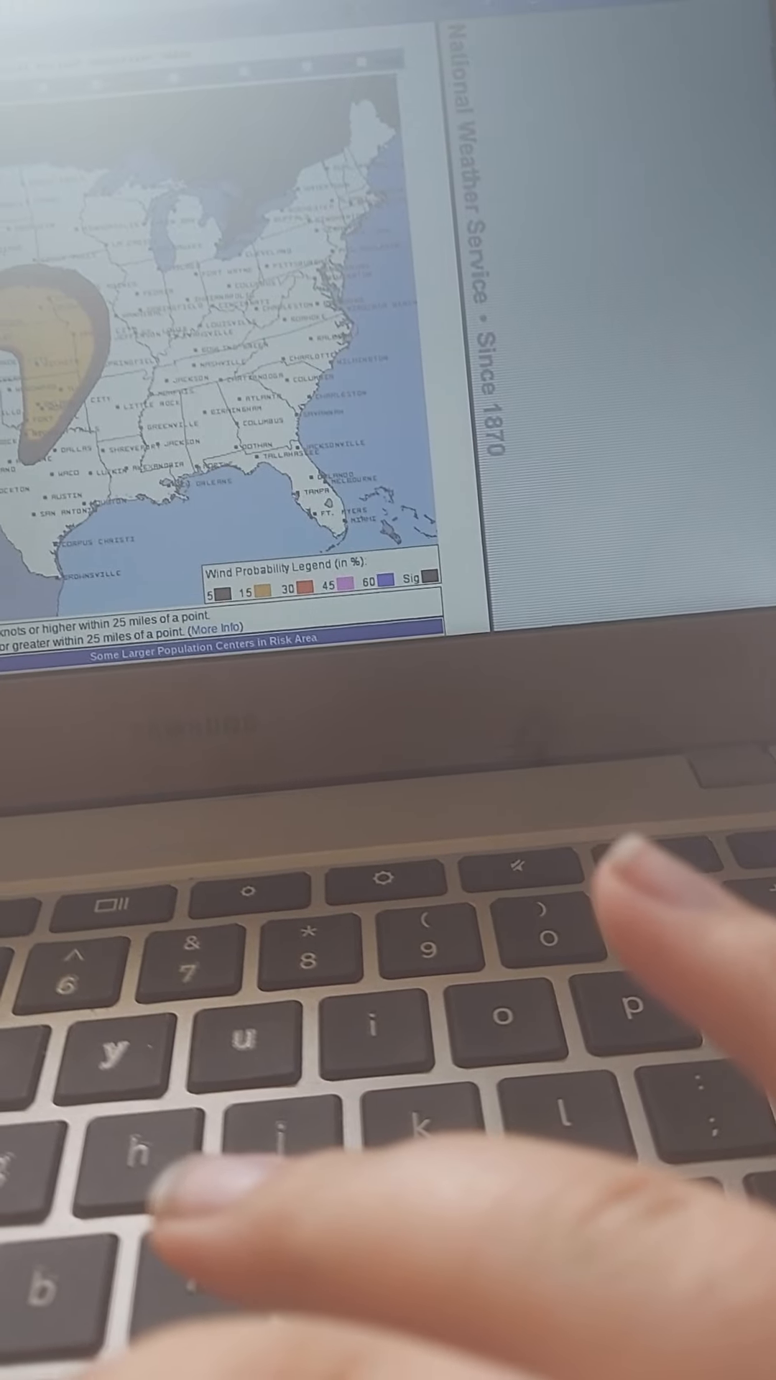
key("Left")
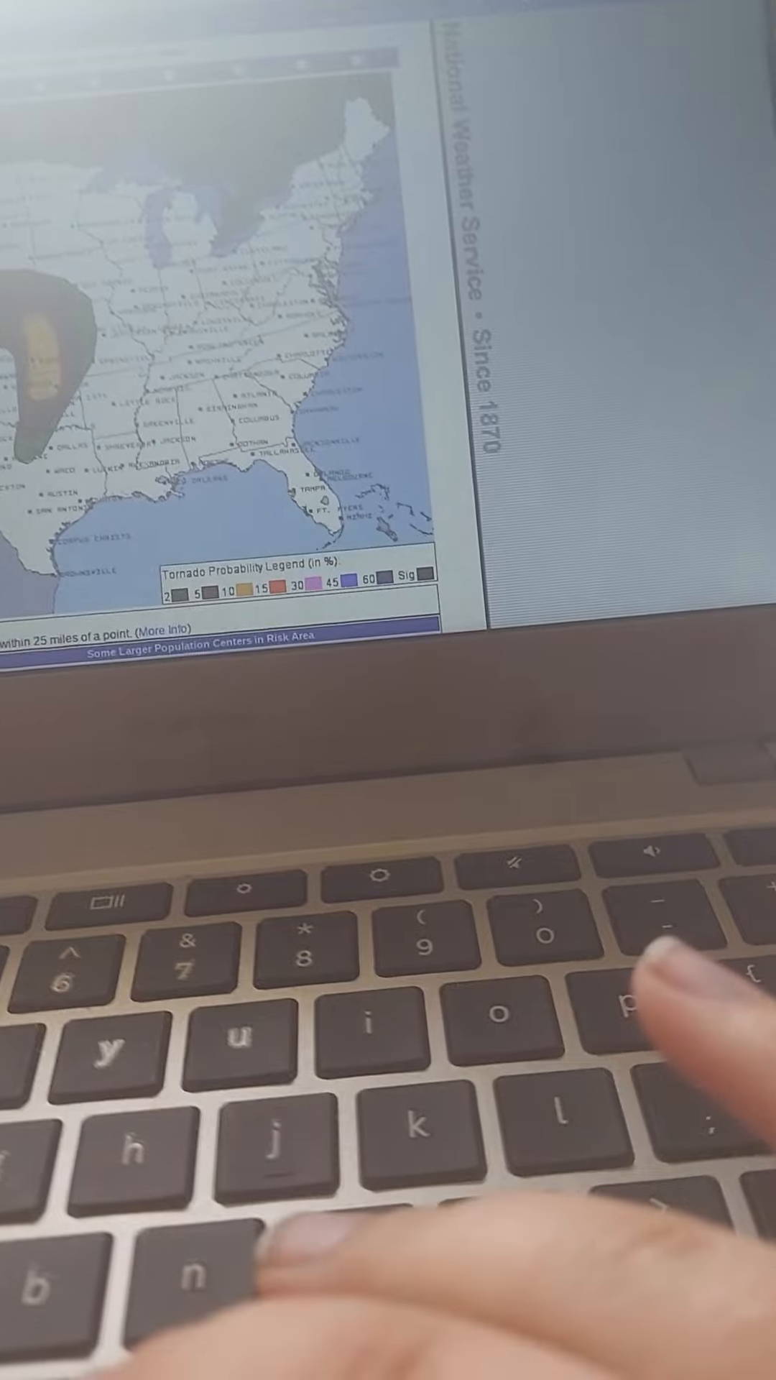
key("space")
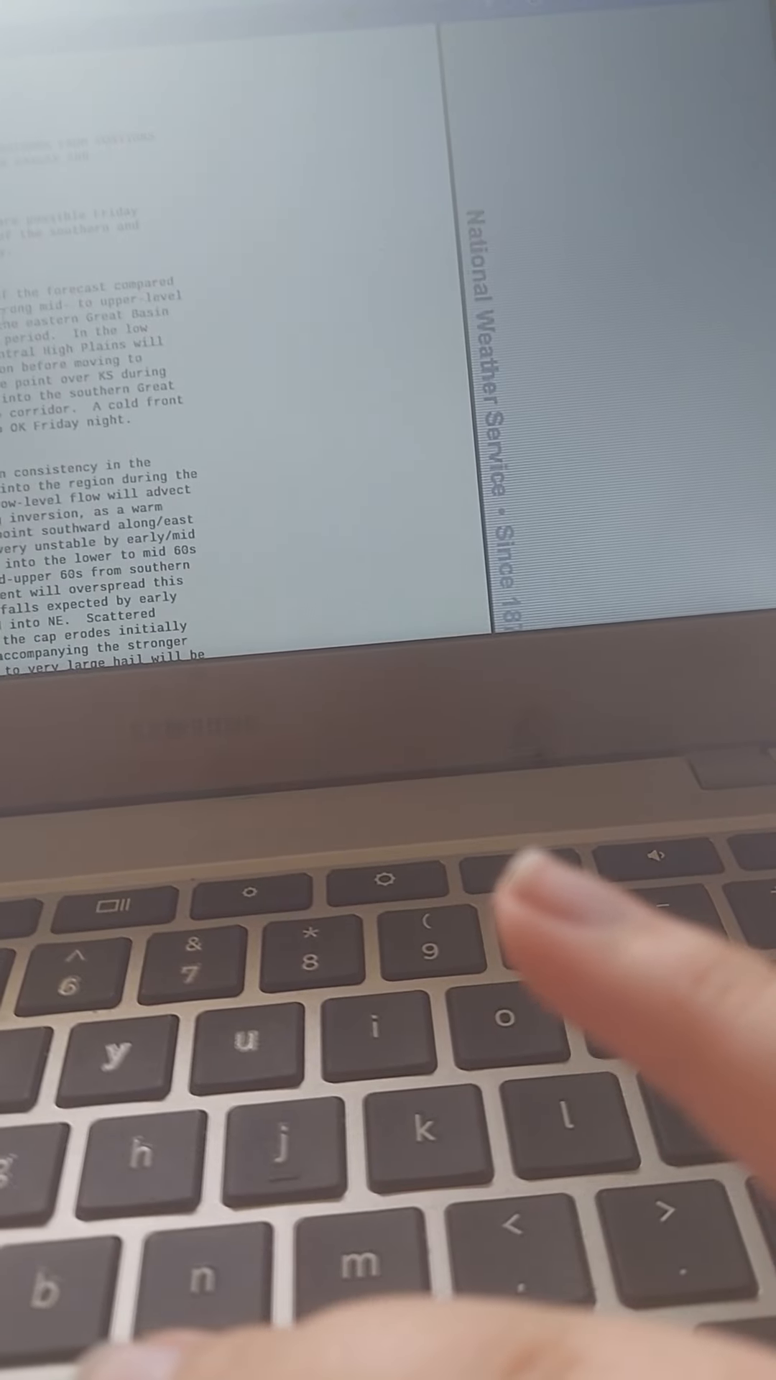
key("shift+space")
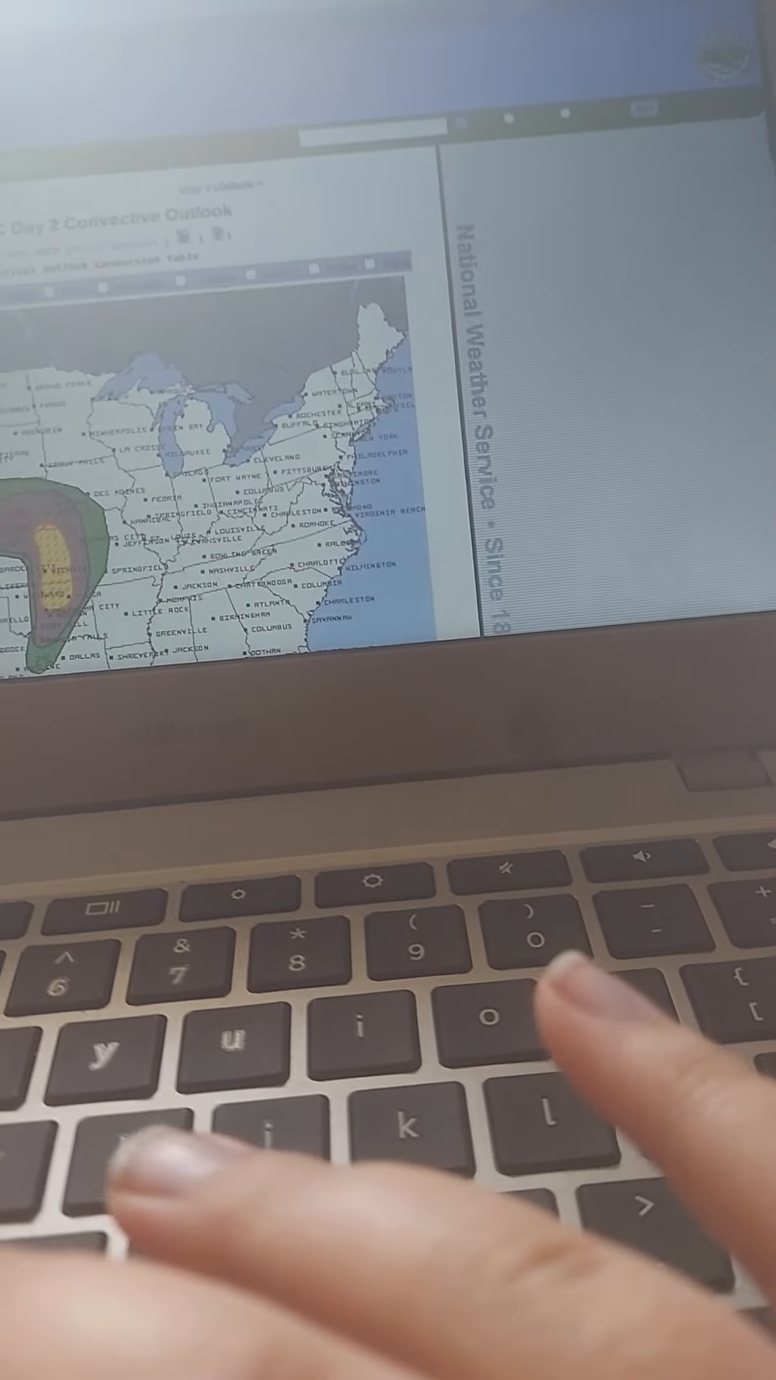
key("space")
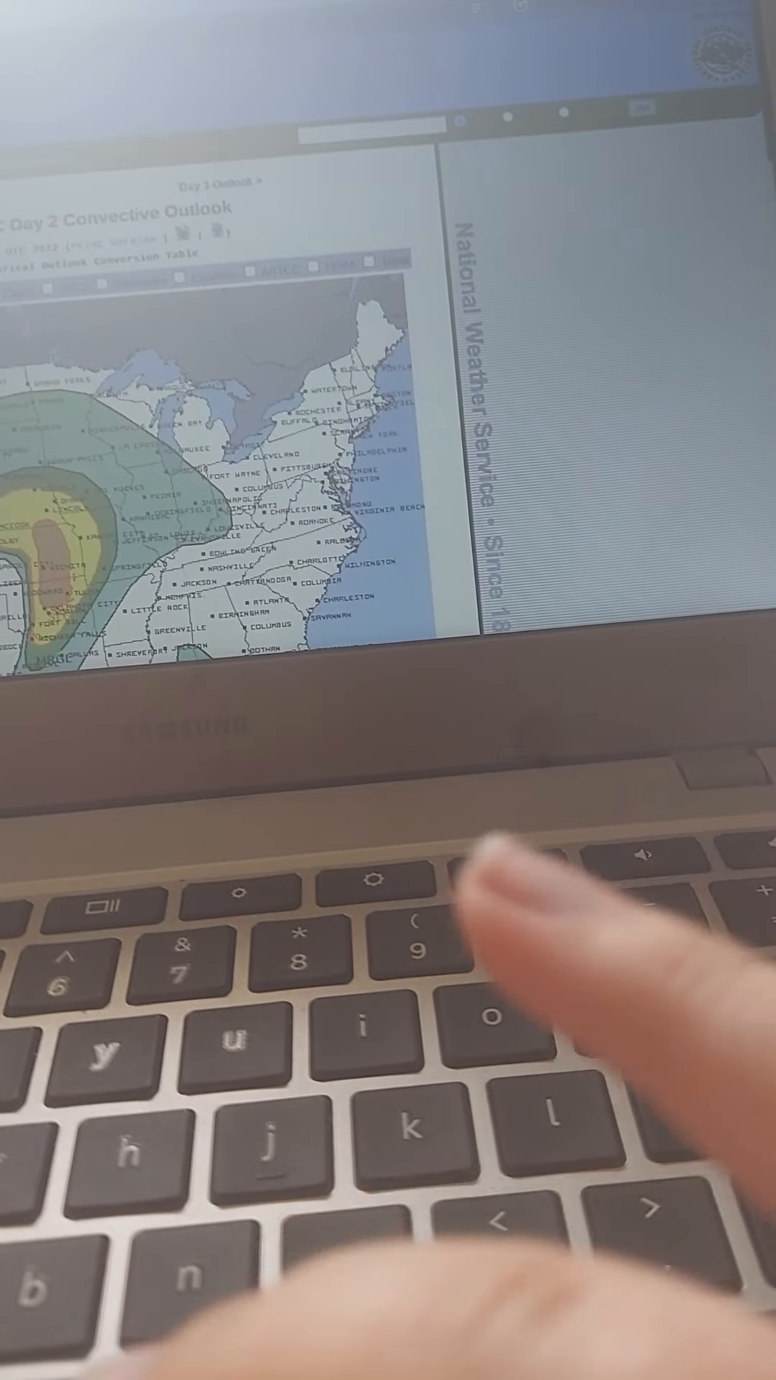
Review the legend and population table, return to the map top, and switch to the AccuWeather tab.
key("space")
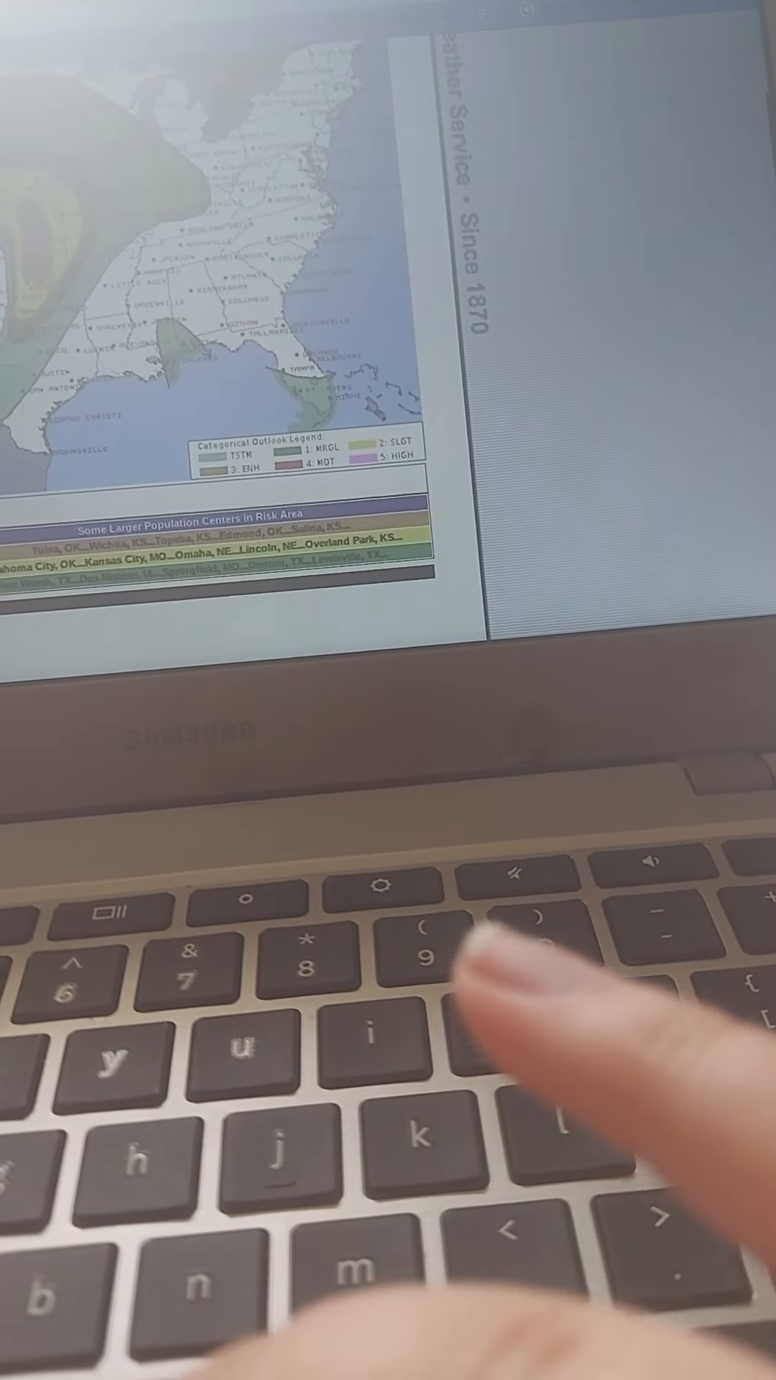
key("shift+space")
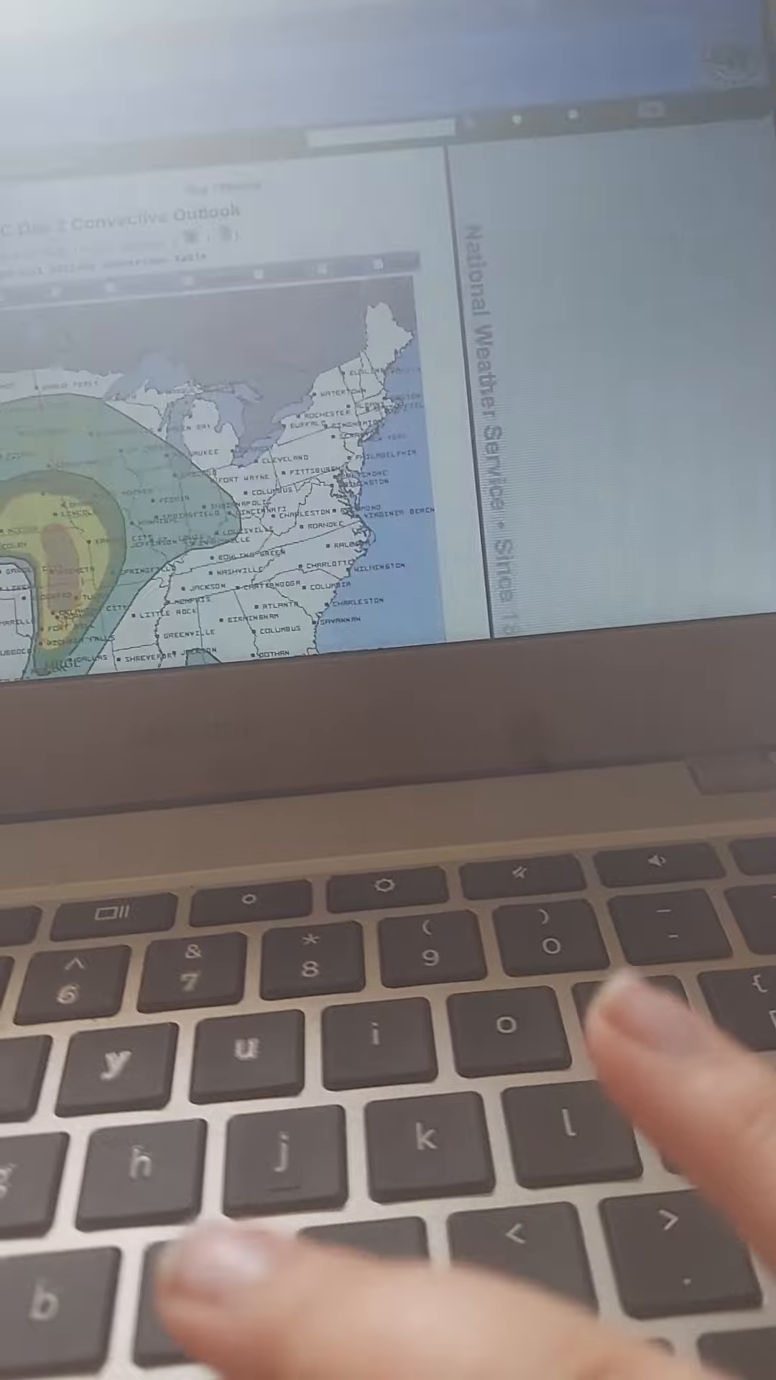
key("ctrl+Tab")
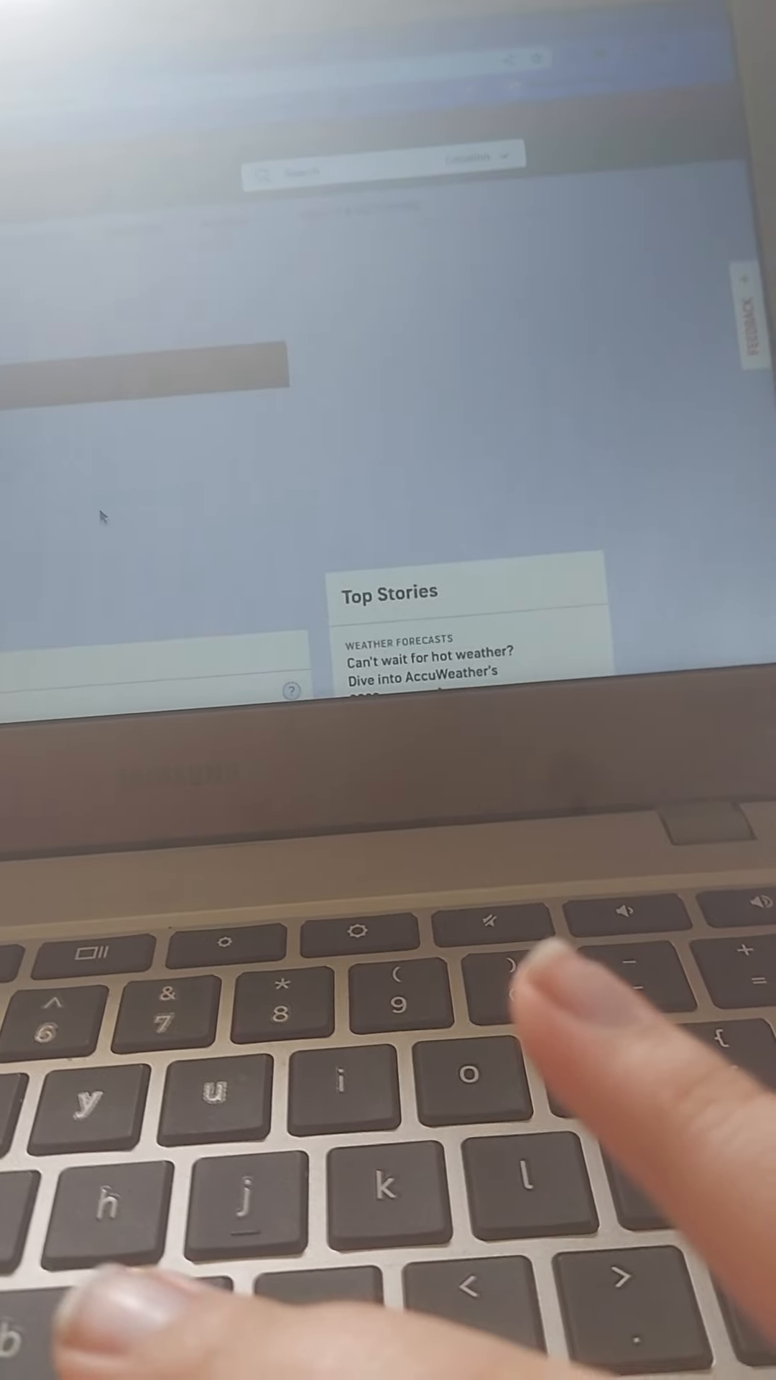
scroll(339, 357, "down", 3)
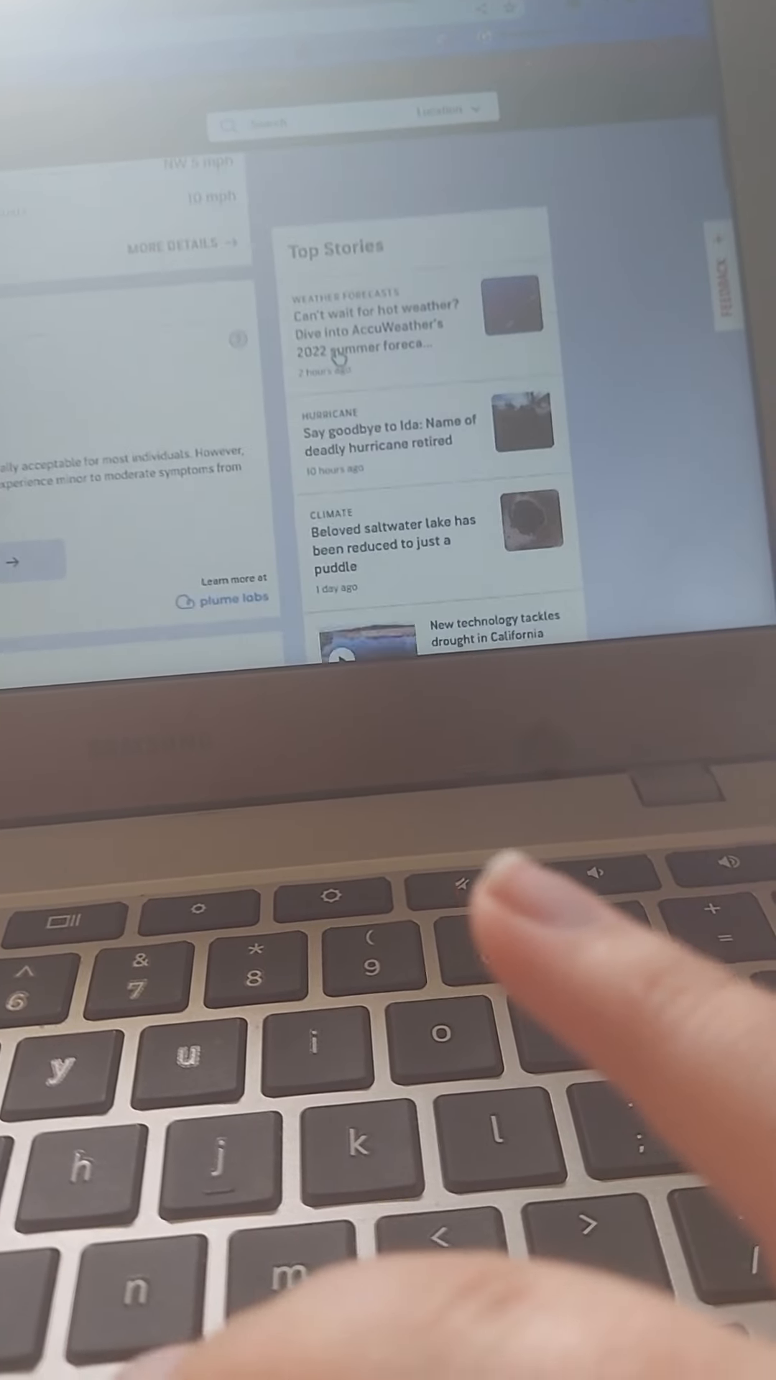
Scroll the AccuWeather Top Stories, open the severe weather article and reach its Plains risk map.
key("Up")
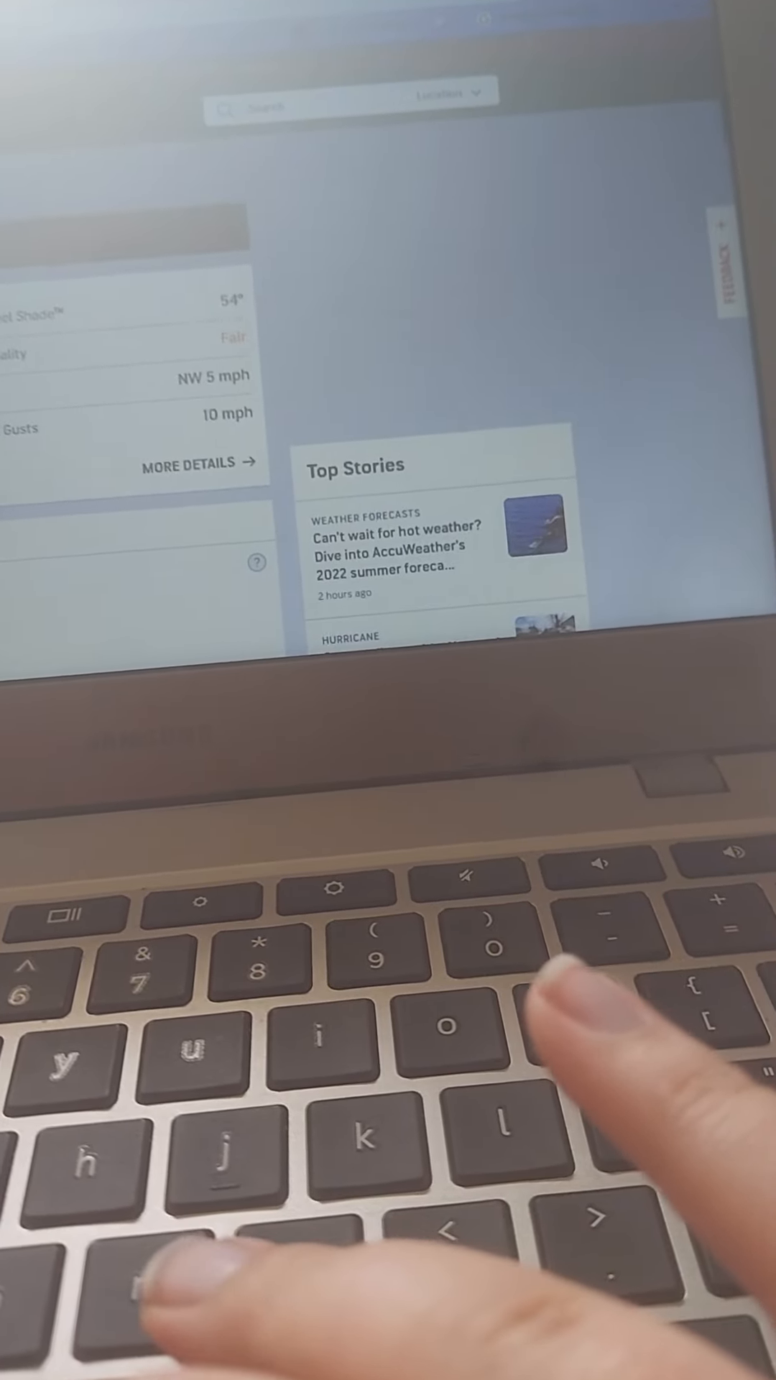
key("space")
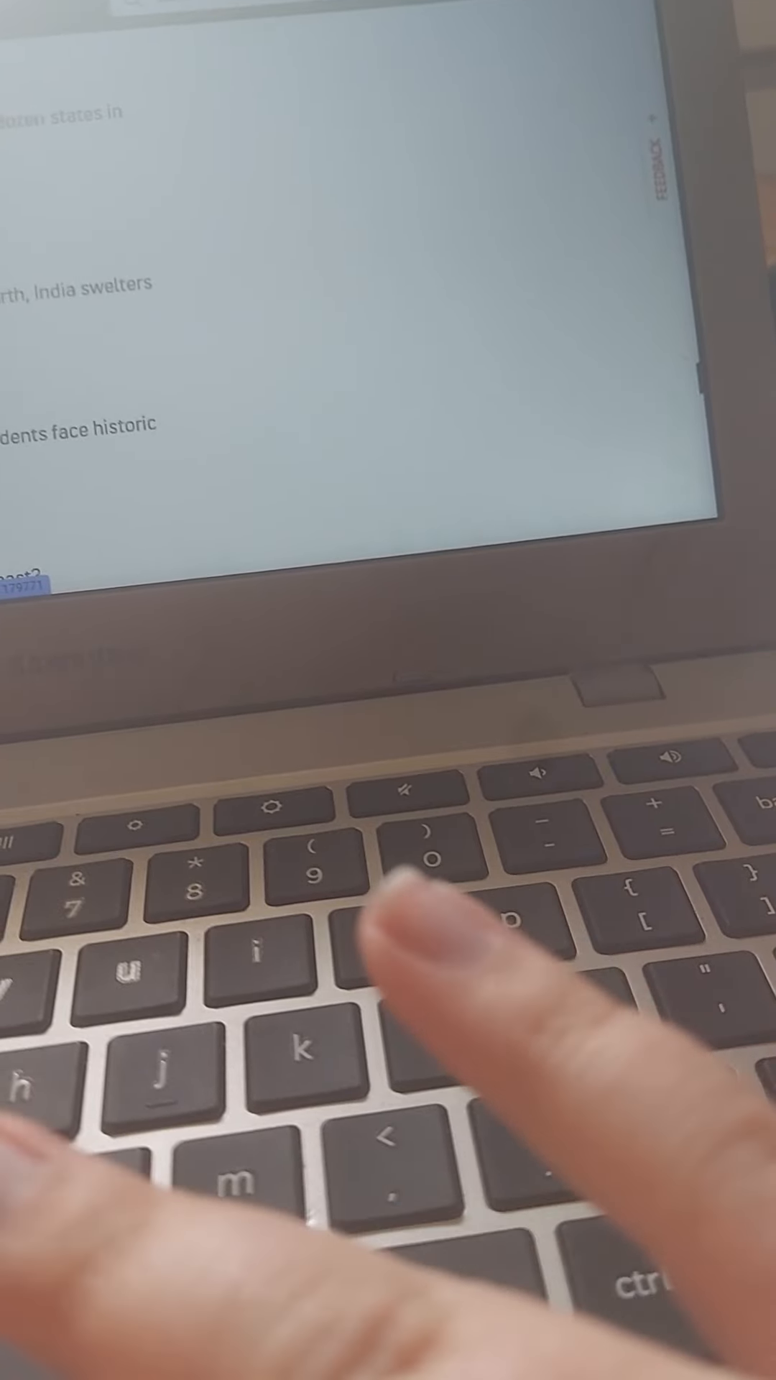
key("shift+space")
key("space")
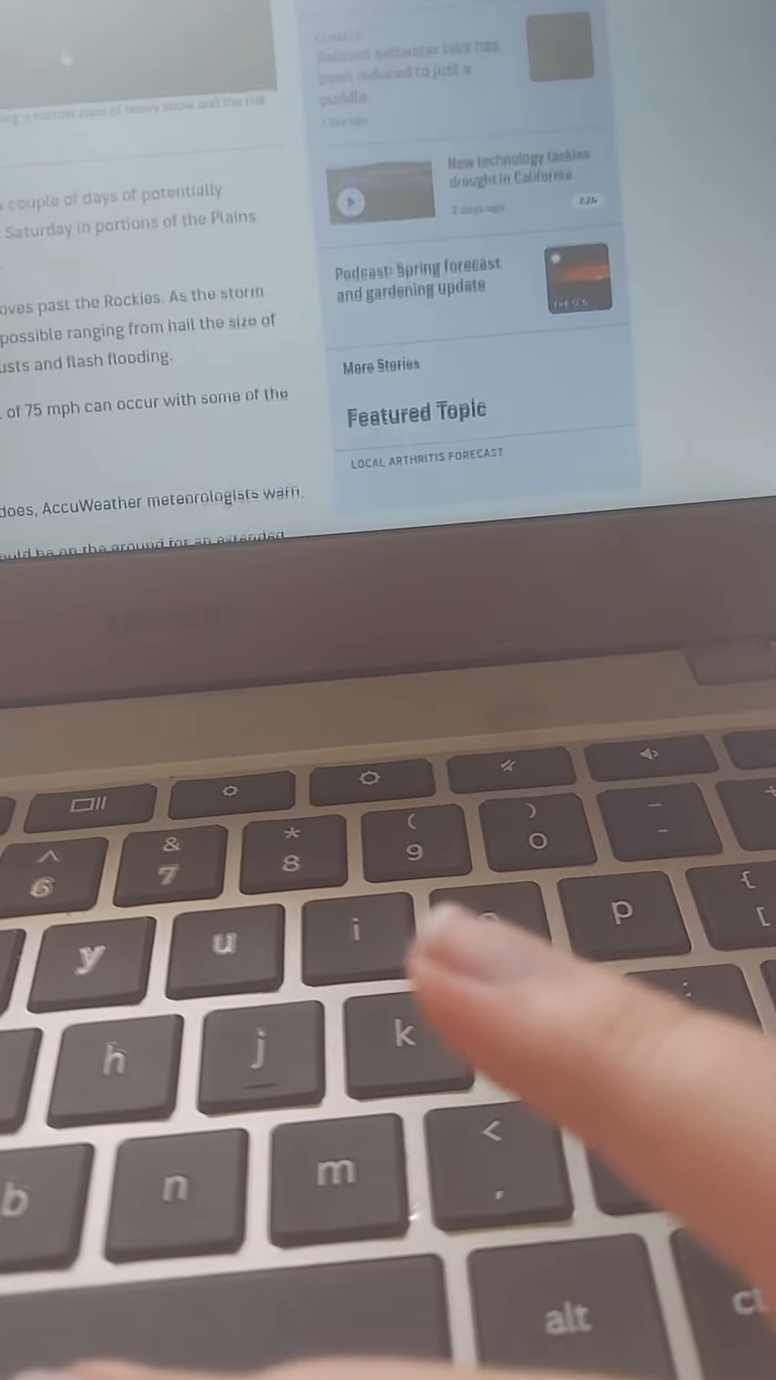
key("space")
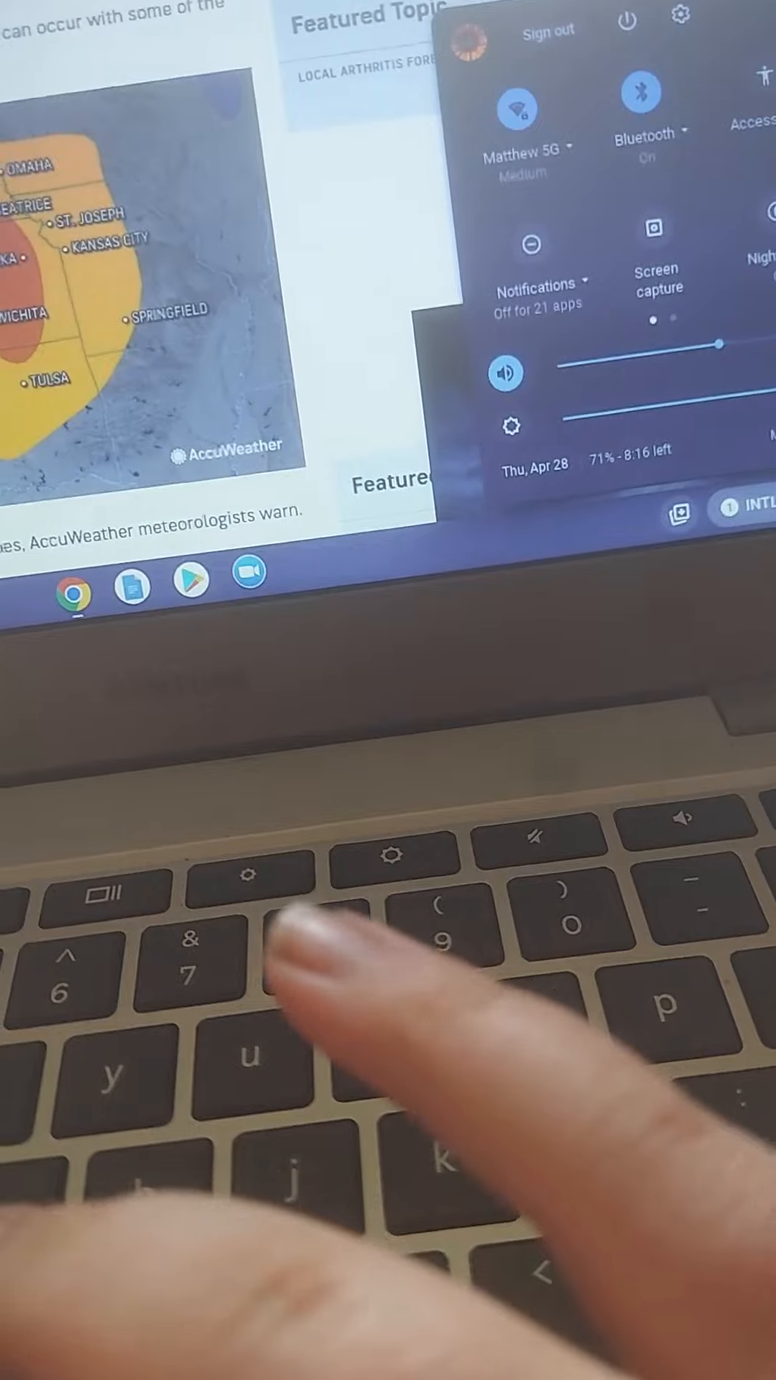
Page down through the article's storm maps to the Oklahoma City and Dallas map and later text.
key("Page_Down")
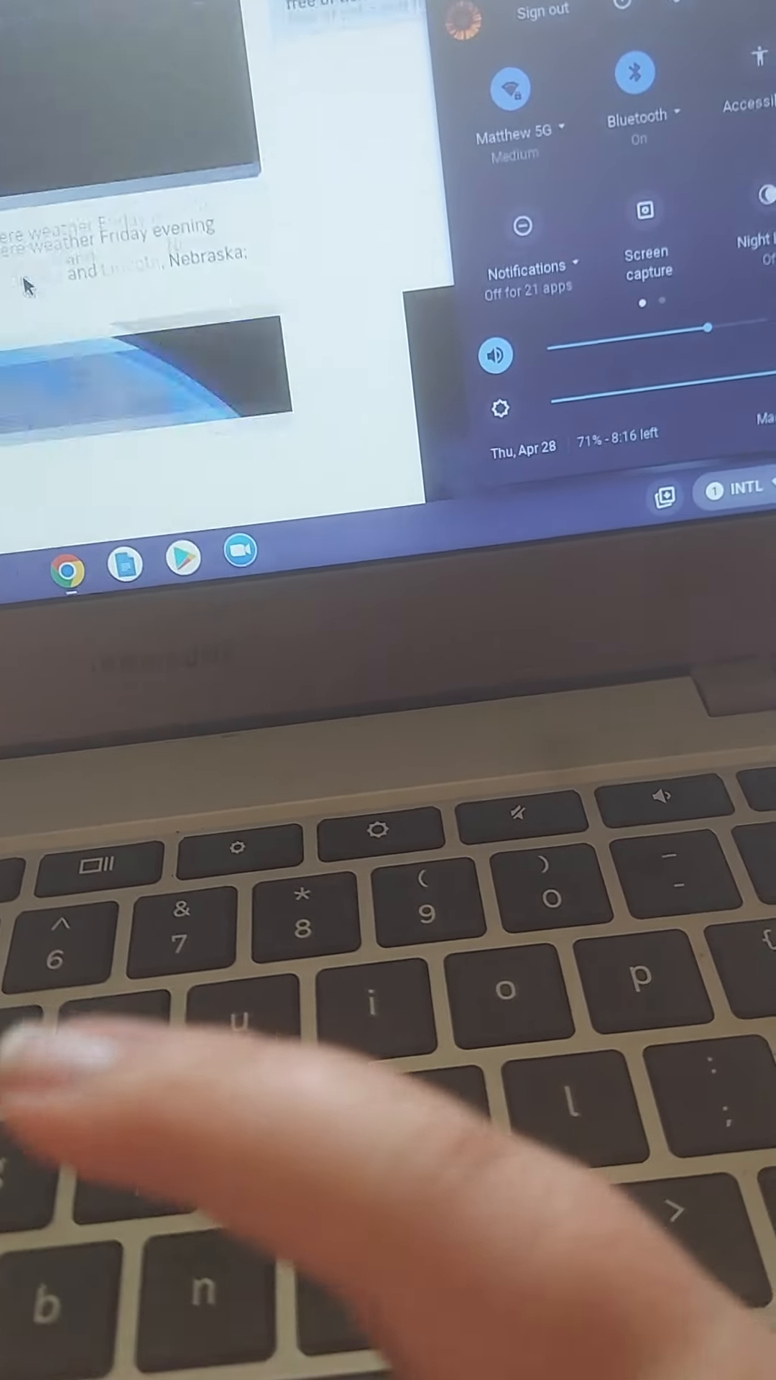
key("Page_Down")
key("Page_Down")
key("Page_Up")
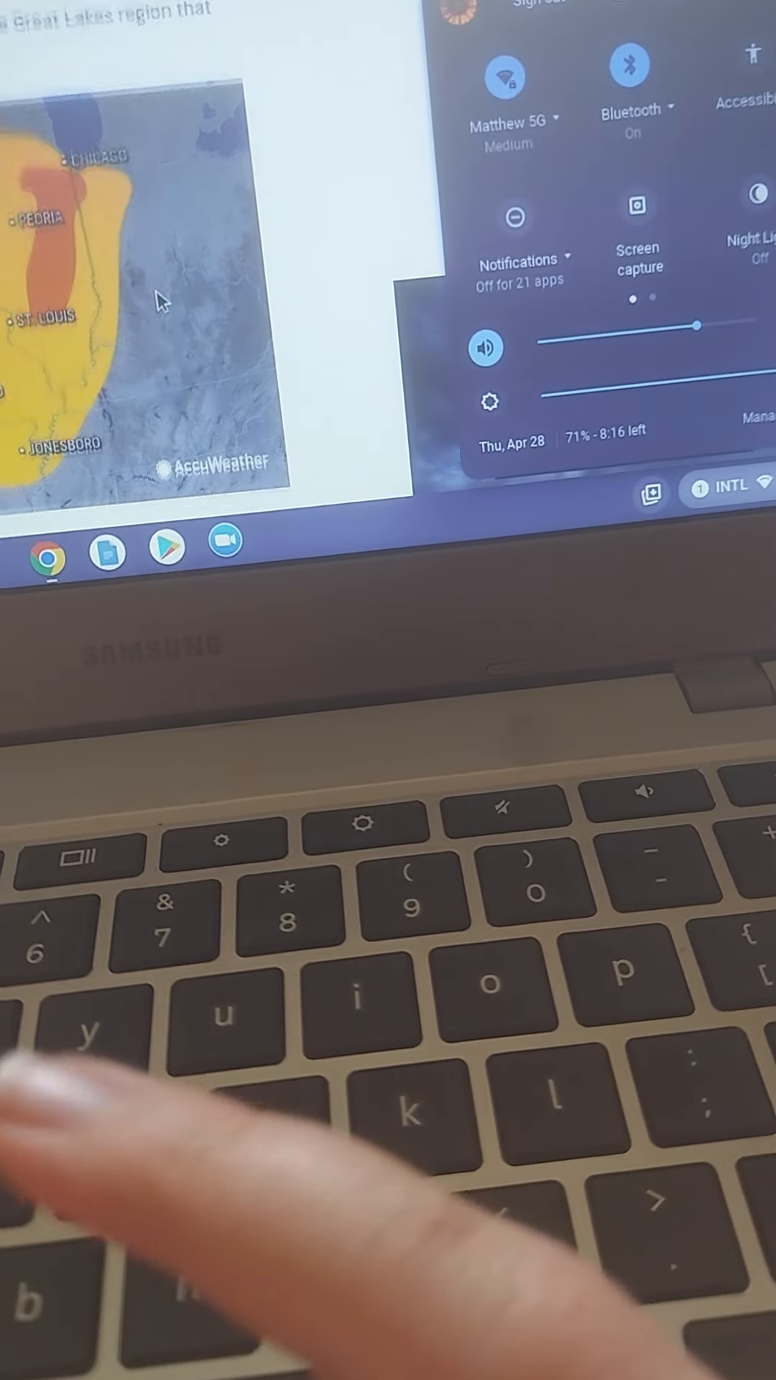
key("Page_Down")
key("Page_Down")
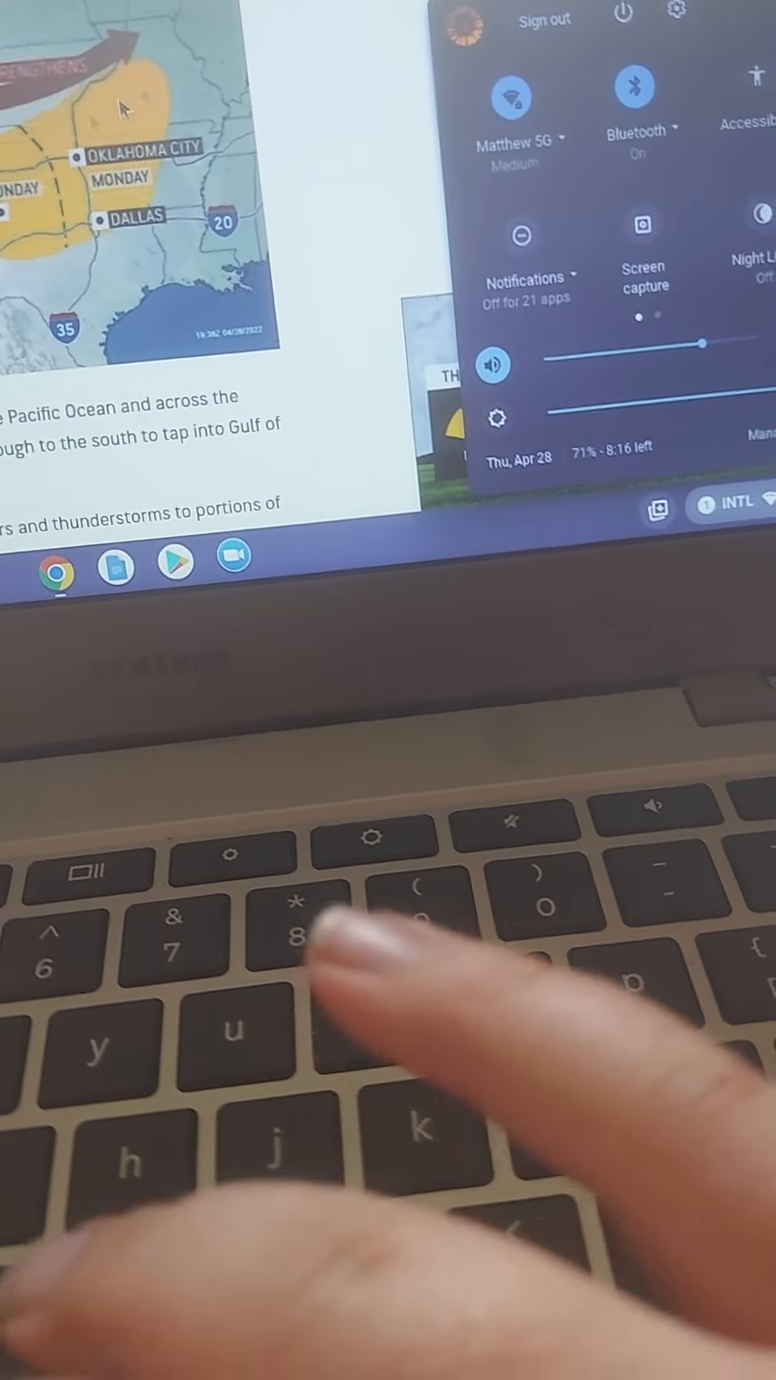
key("Page_Down")
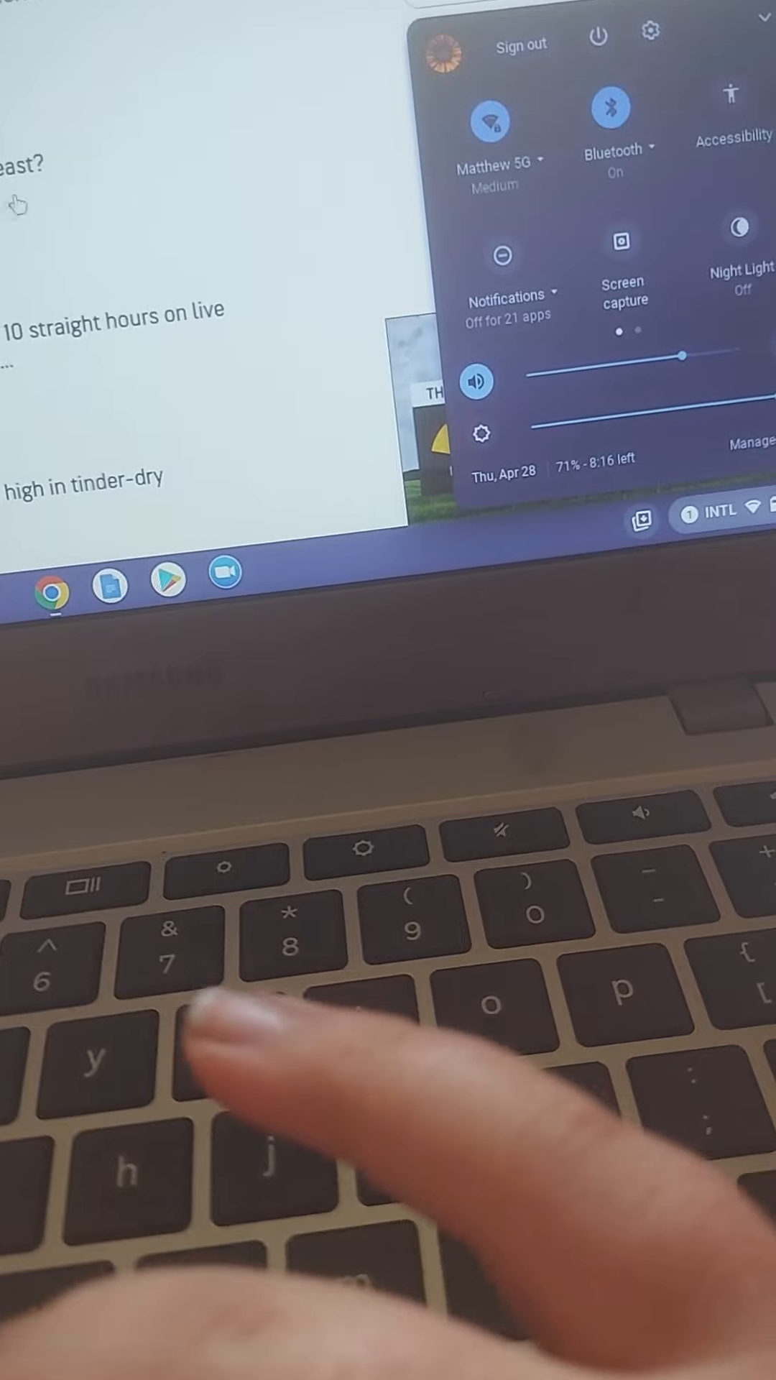
Page back up through the article's maps and open a new browser tab.
key("Page_Up")
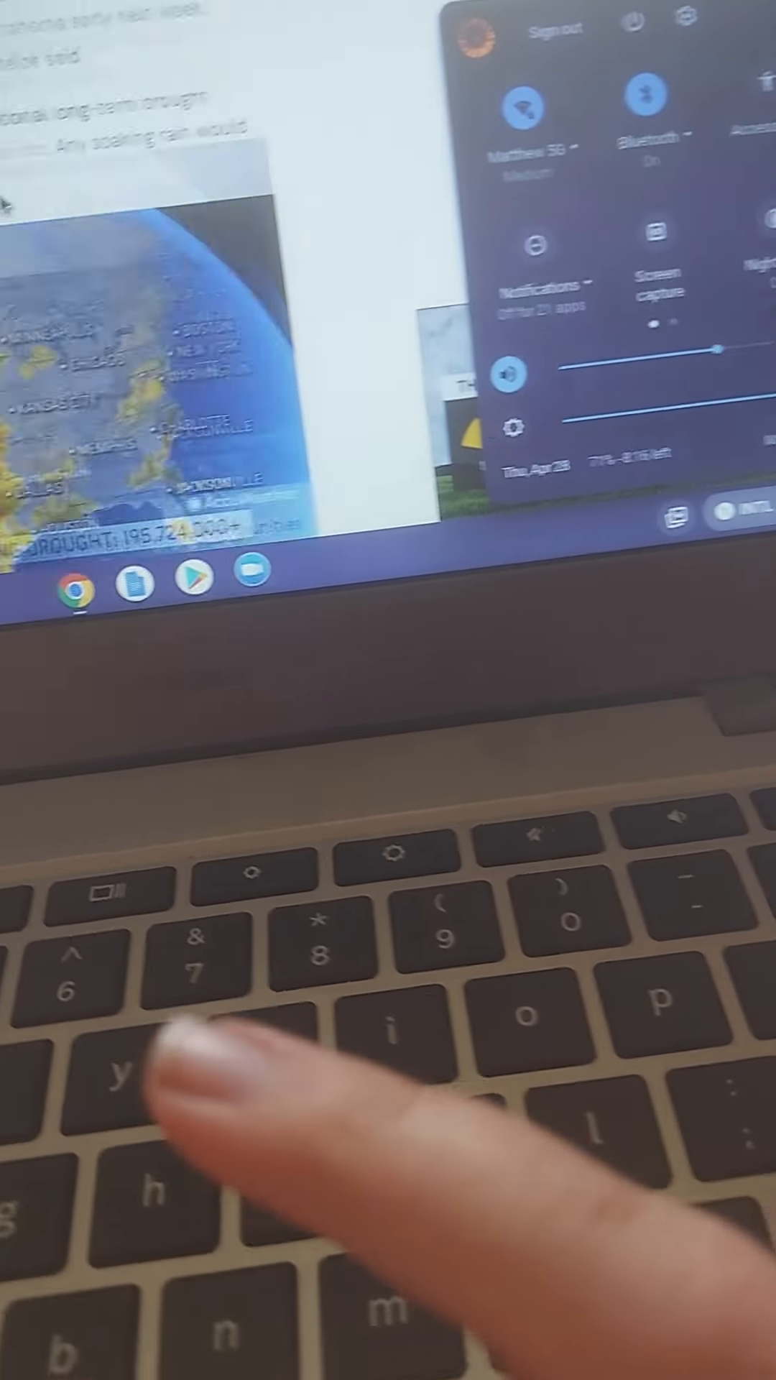
key("Page_Up")
key("Page_Up")
key("Up")
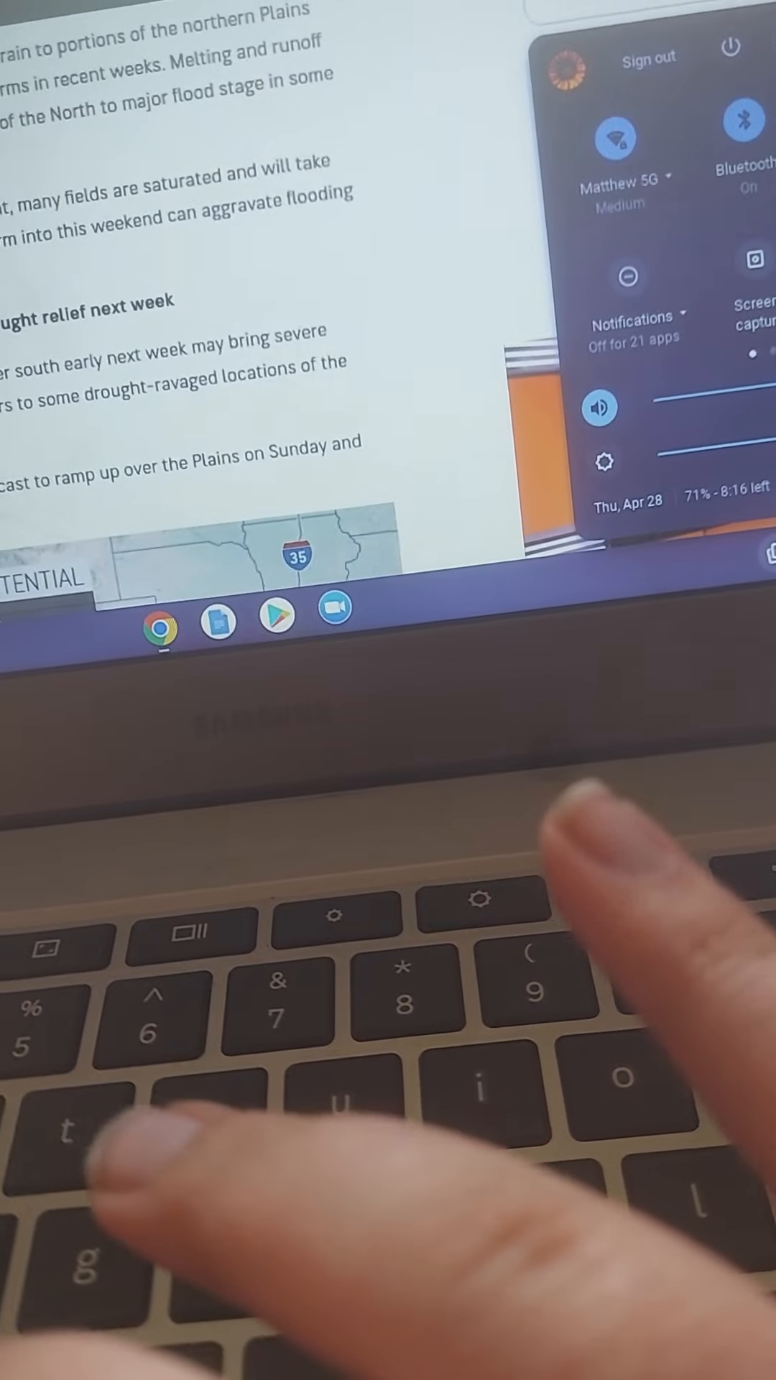
key("ctrl+t")
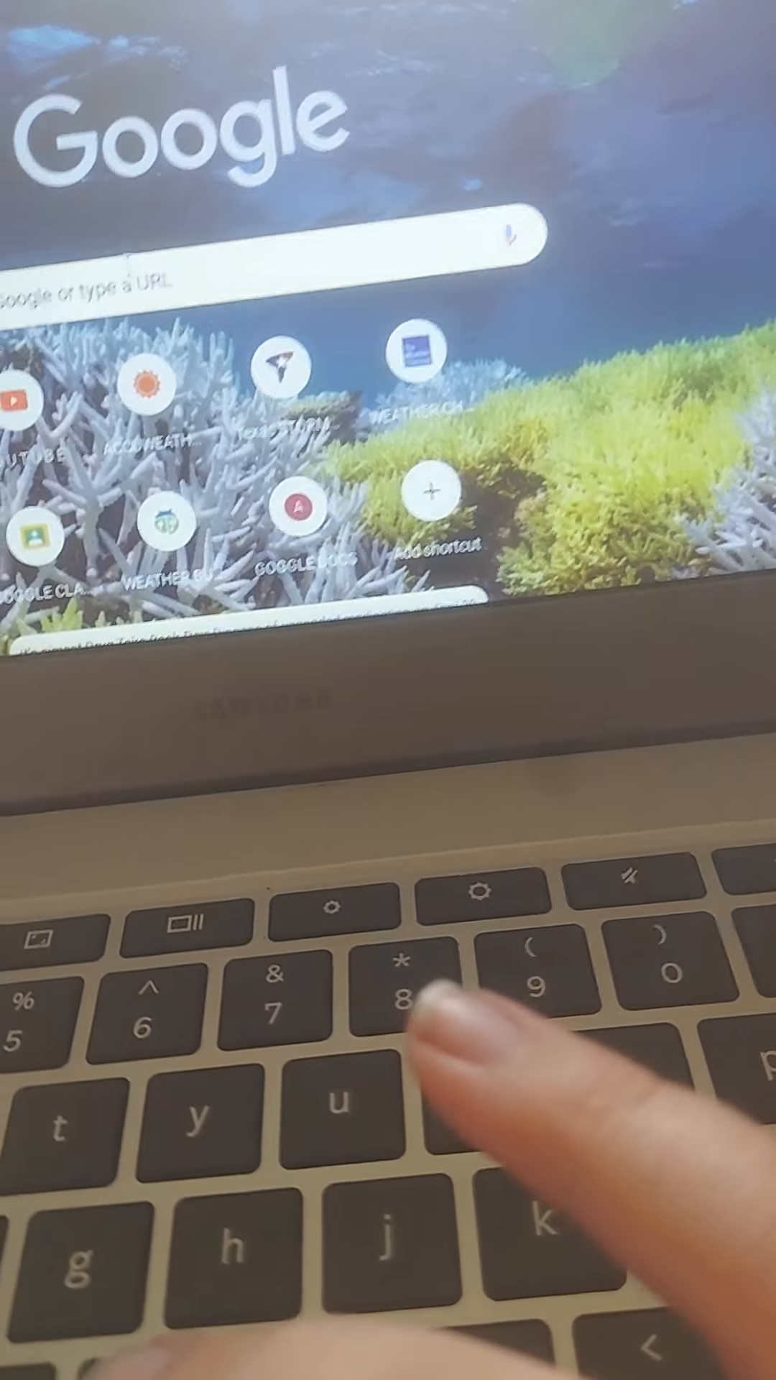
Switch to the Tropical Tidbits tab and bring the model map with its forecast-hour grid into view.
key("Escape")
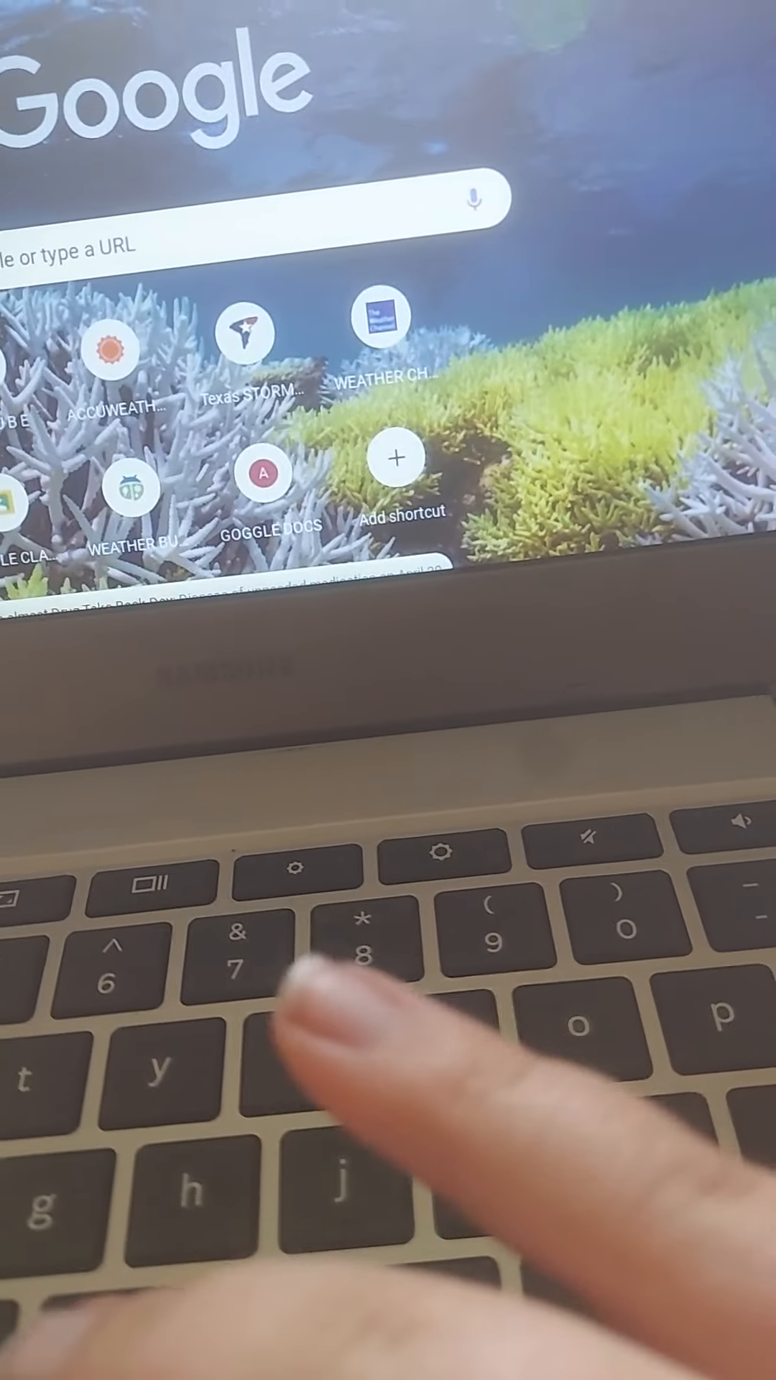
key("ctrl+Tab")
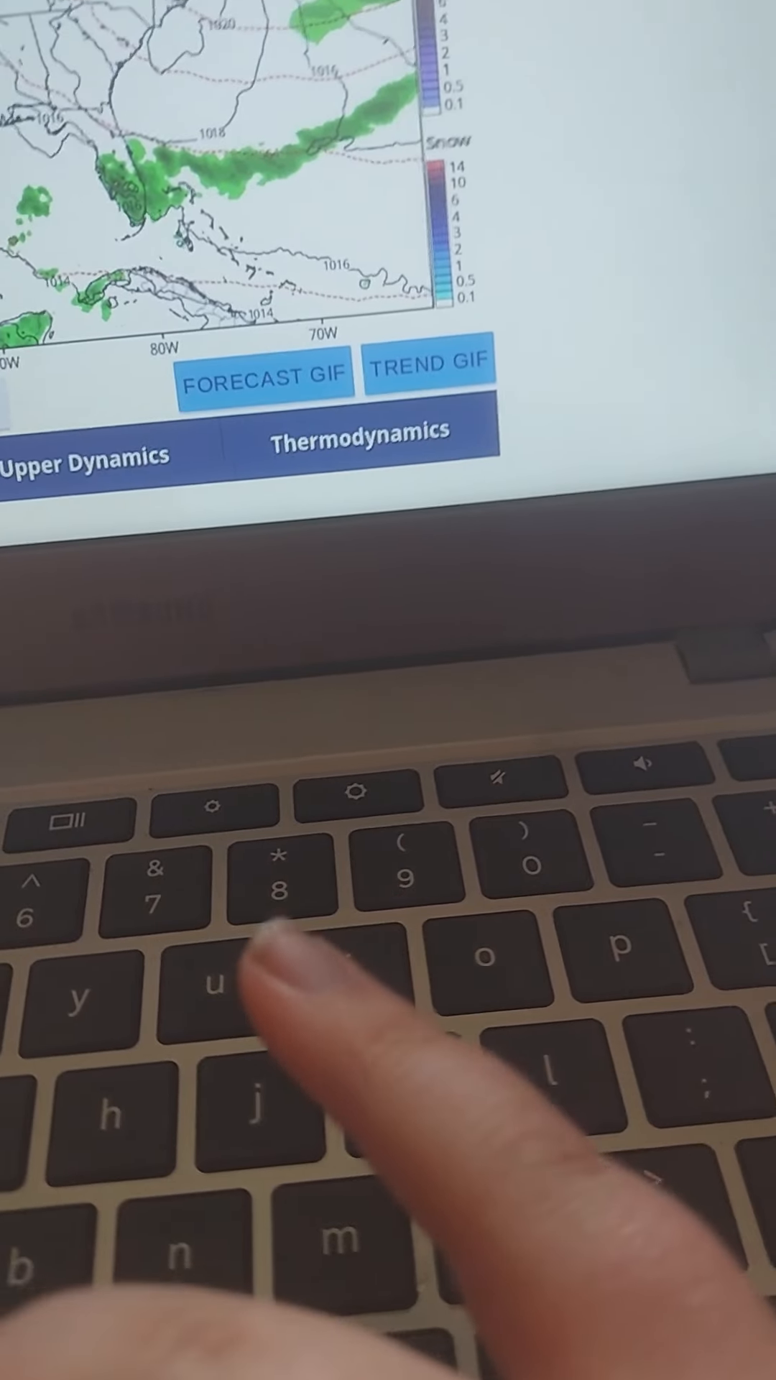
key("Home")
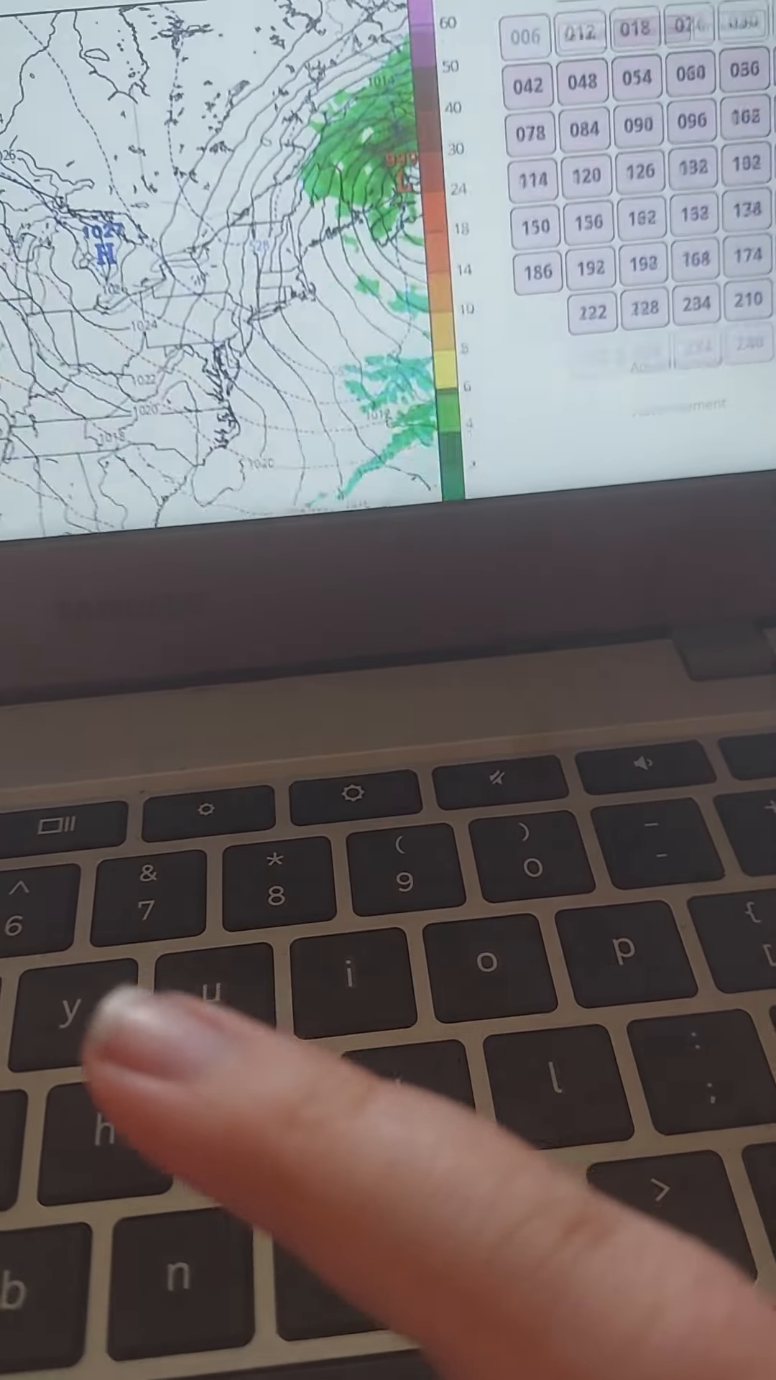
key("Down")
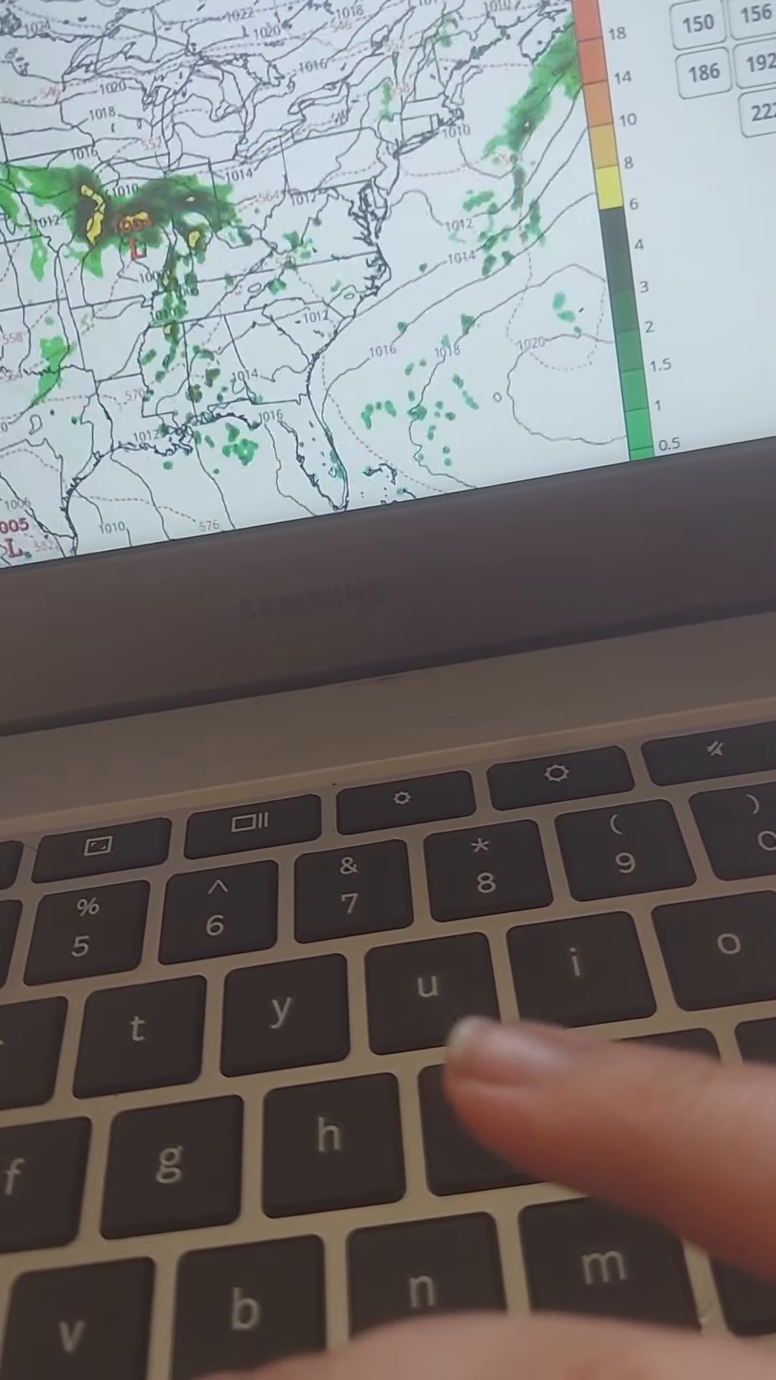
Advance the eastern U.S. precipitation map through three later forecast hours.
key("Right")
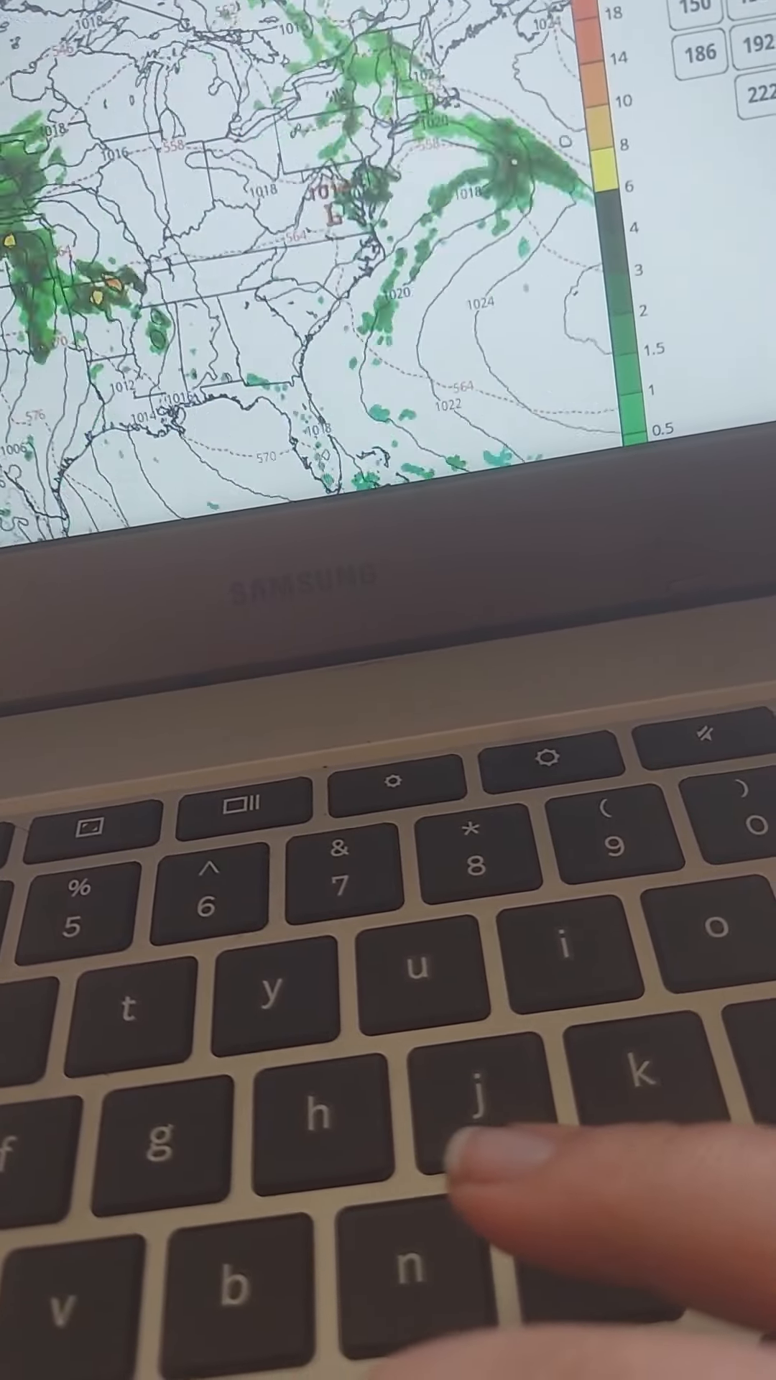
key("Right")
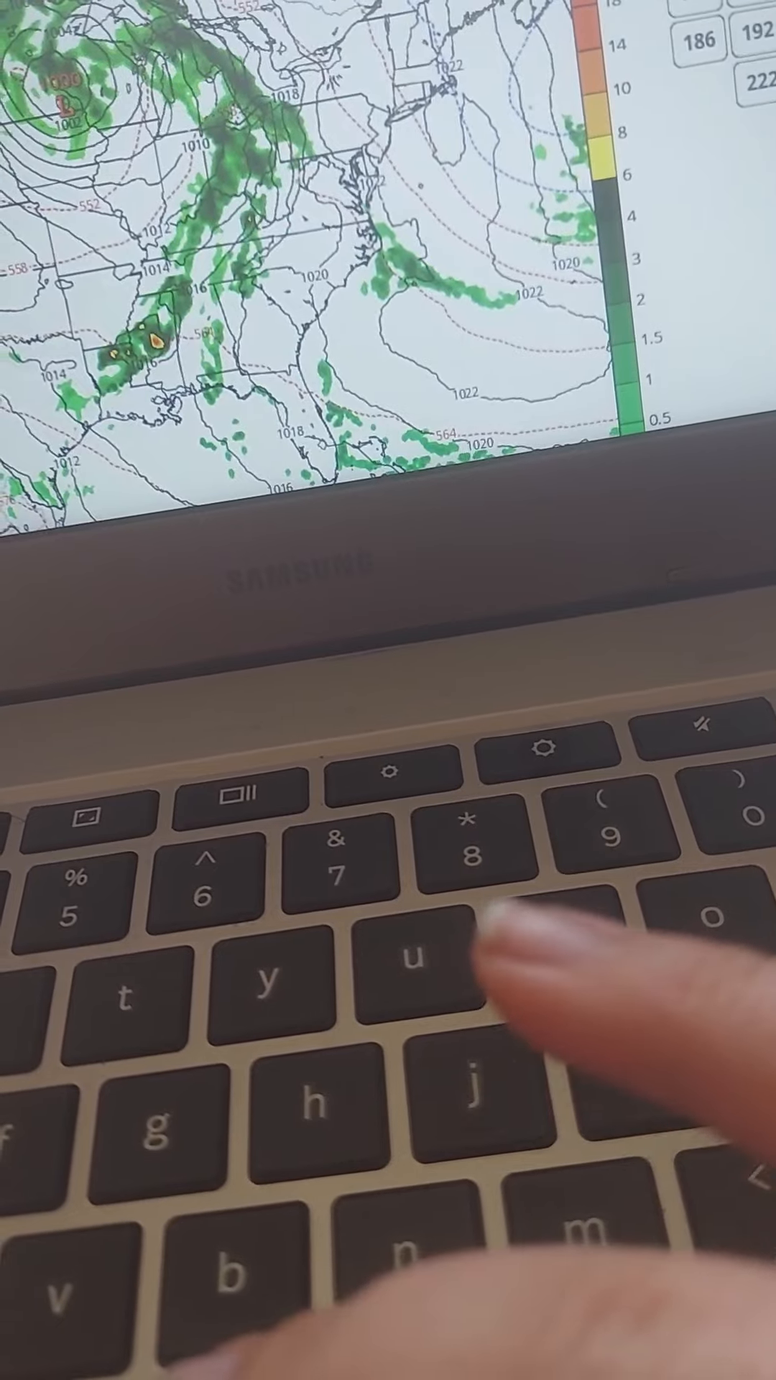
key("Right")
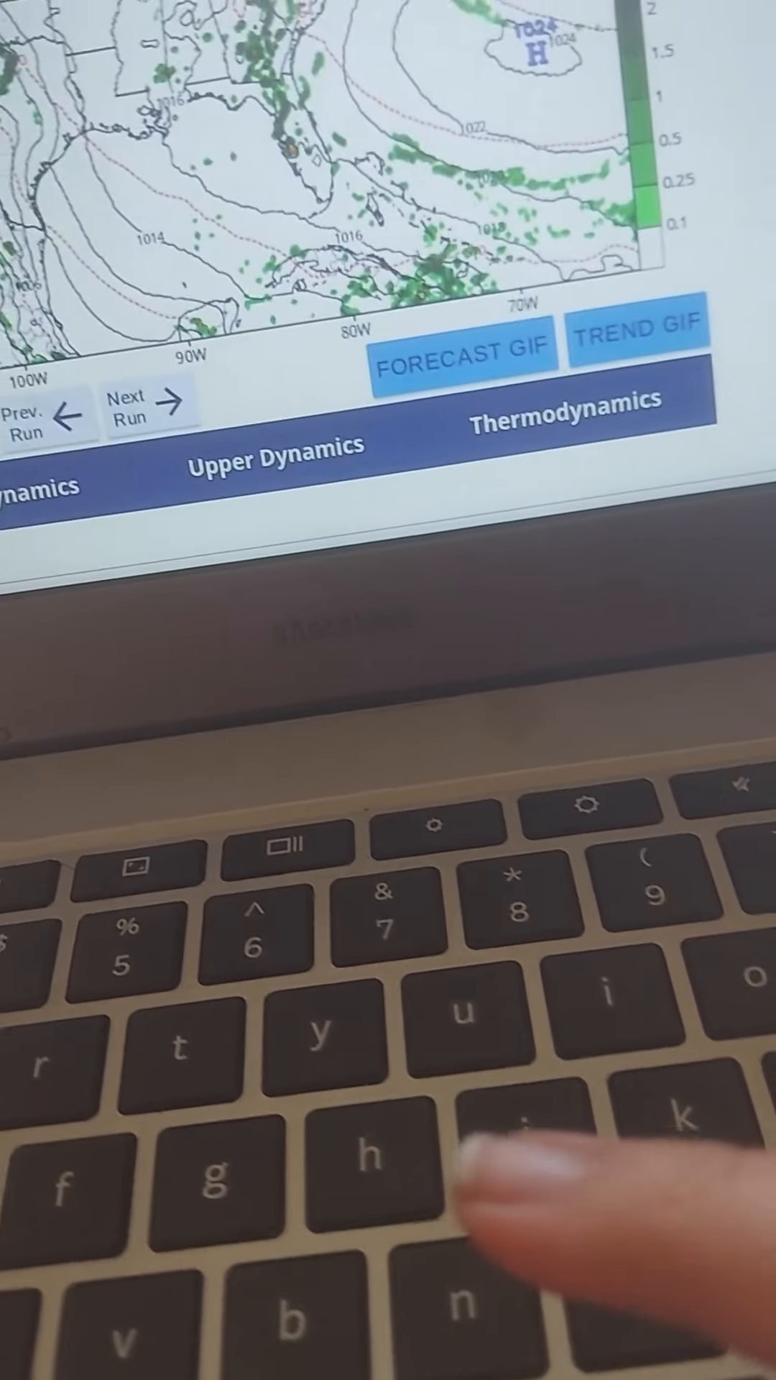
Navigate back and forward between the region choices and the south-central U.S. precipitation map.
key("alt+Left")
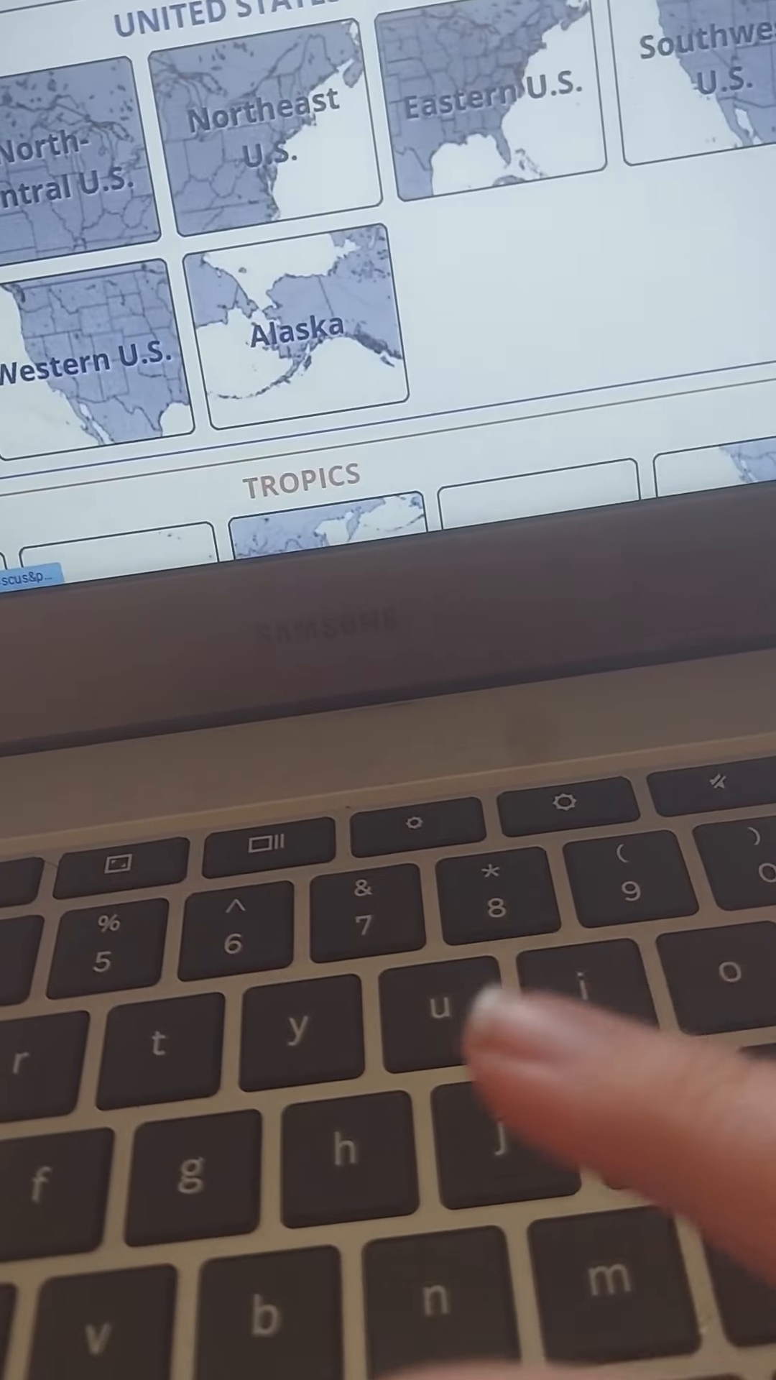
key("alt+Right")
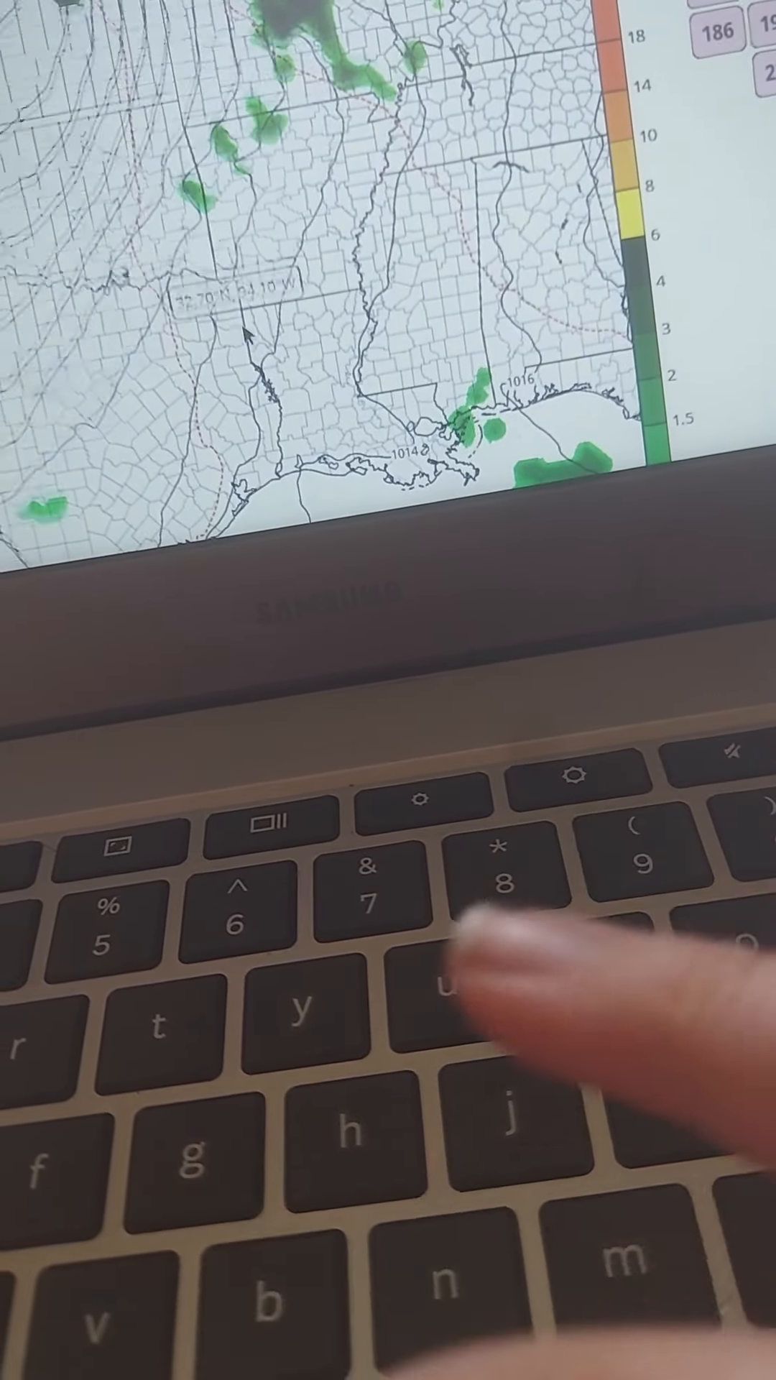
key("alt+Left")
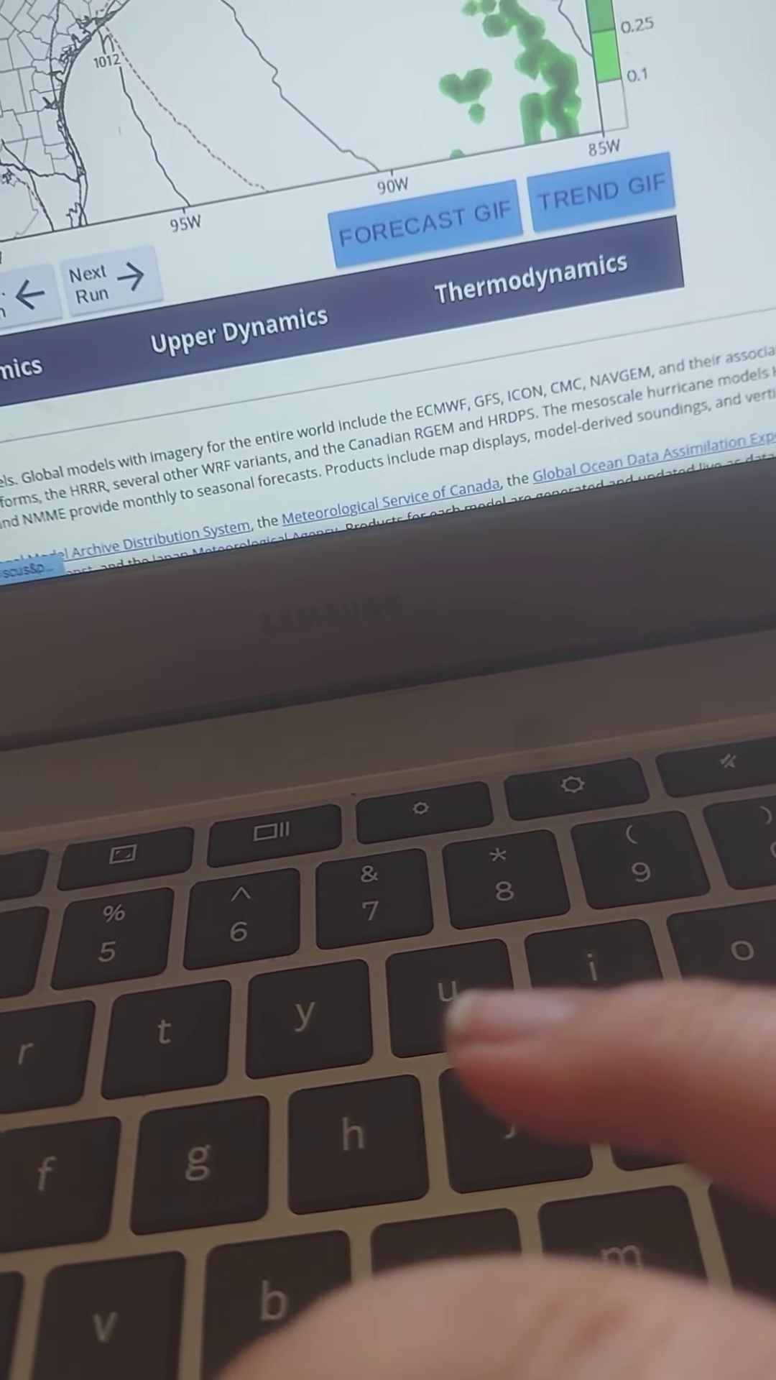
key("alt+Right")
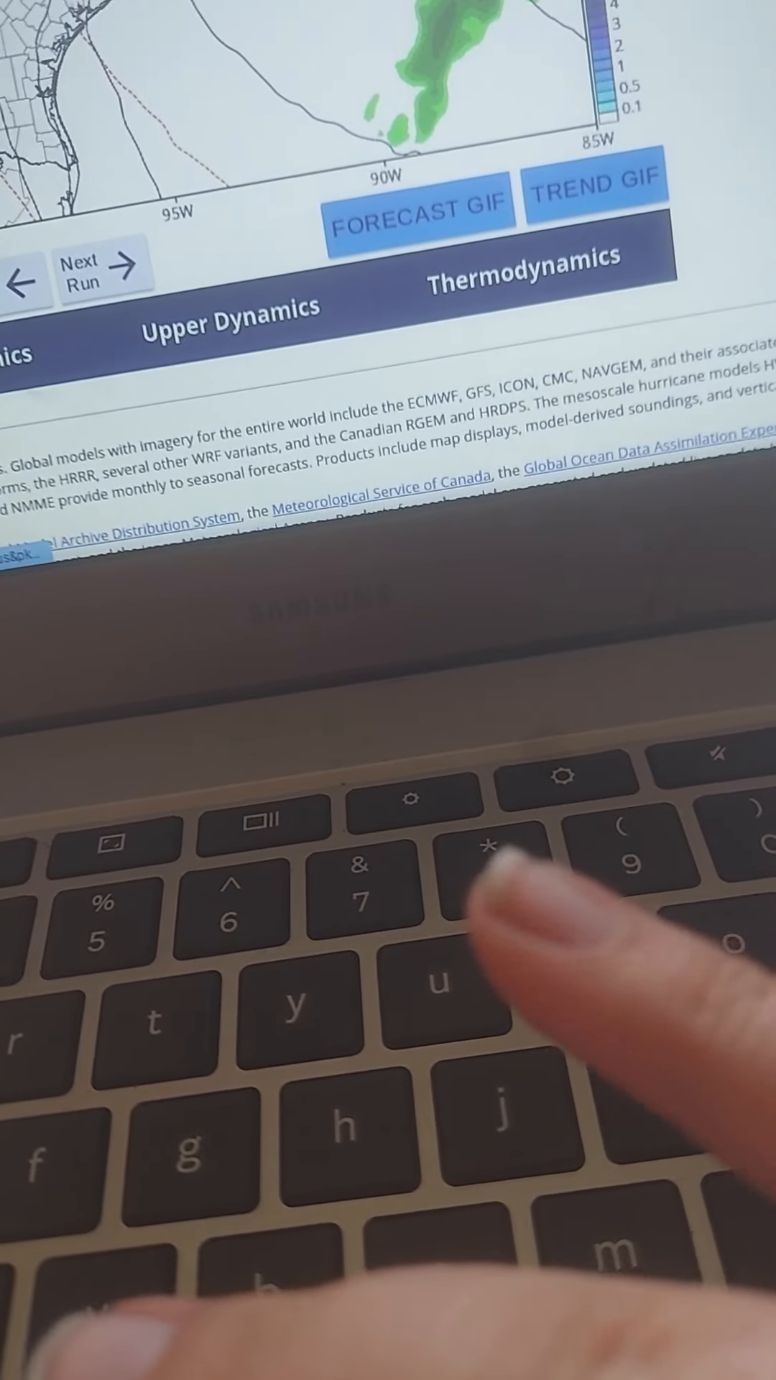
Scroll to the region choices and load the Northeast U.S. precipitation map.
key("alt+Right")
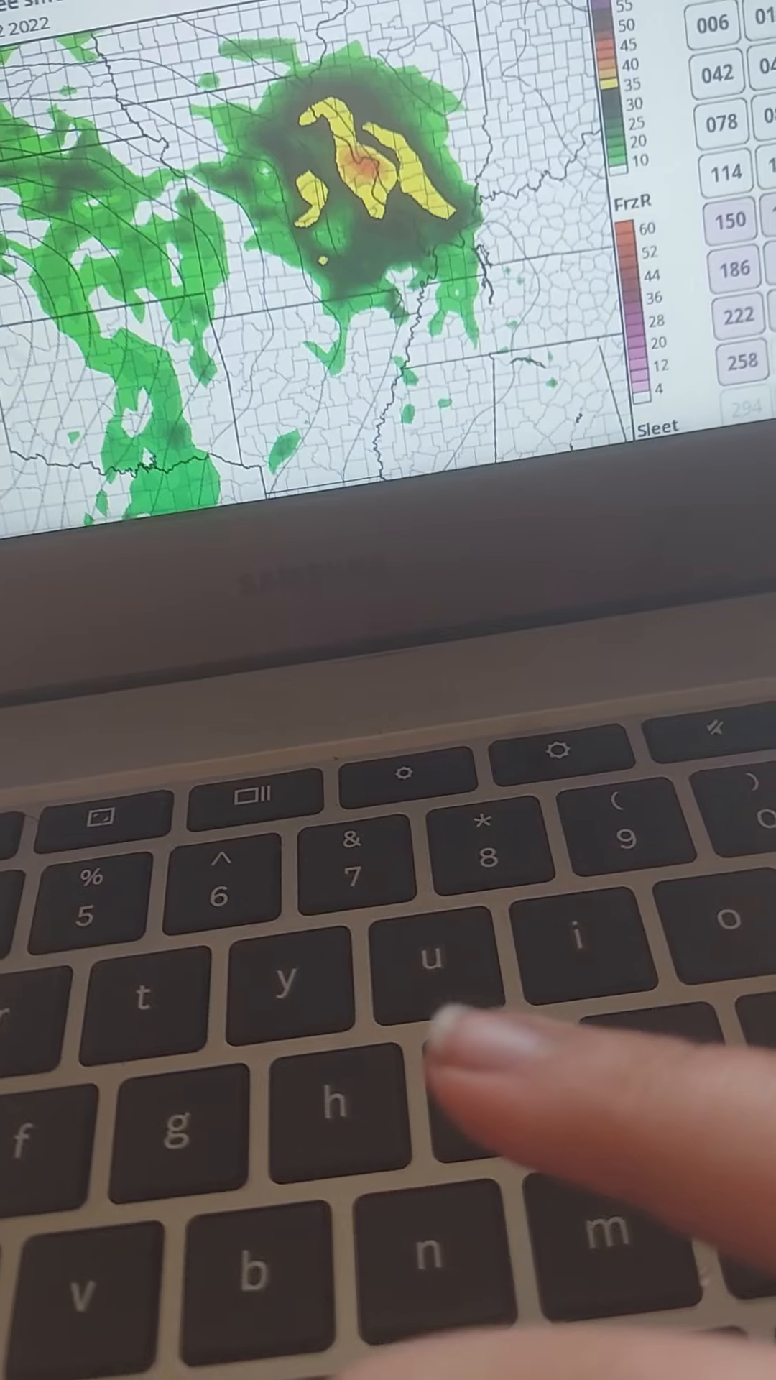
key("Down")
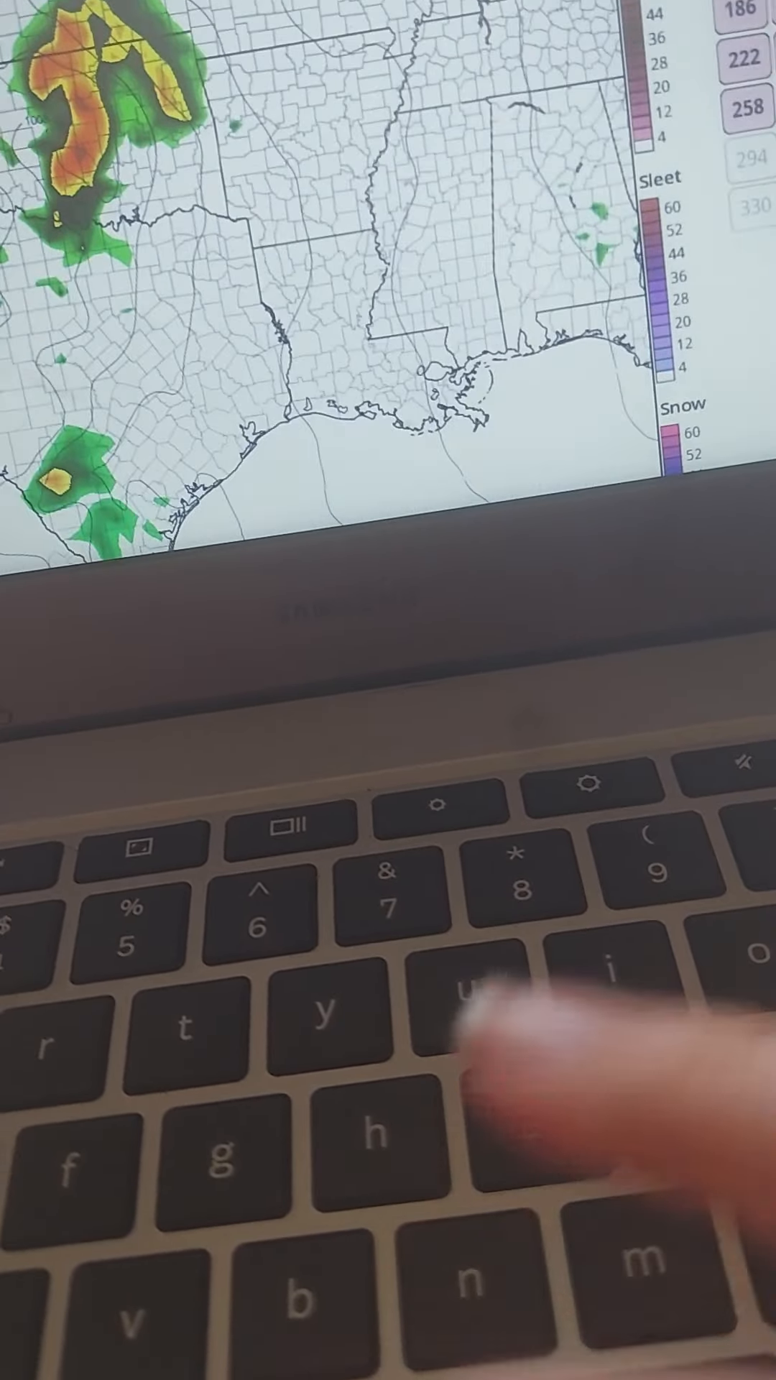
key("Down")
key("Down")
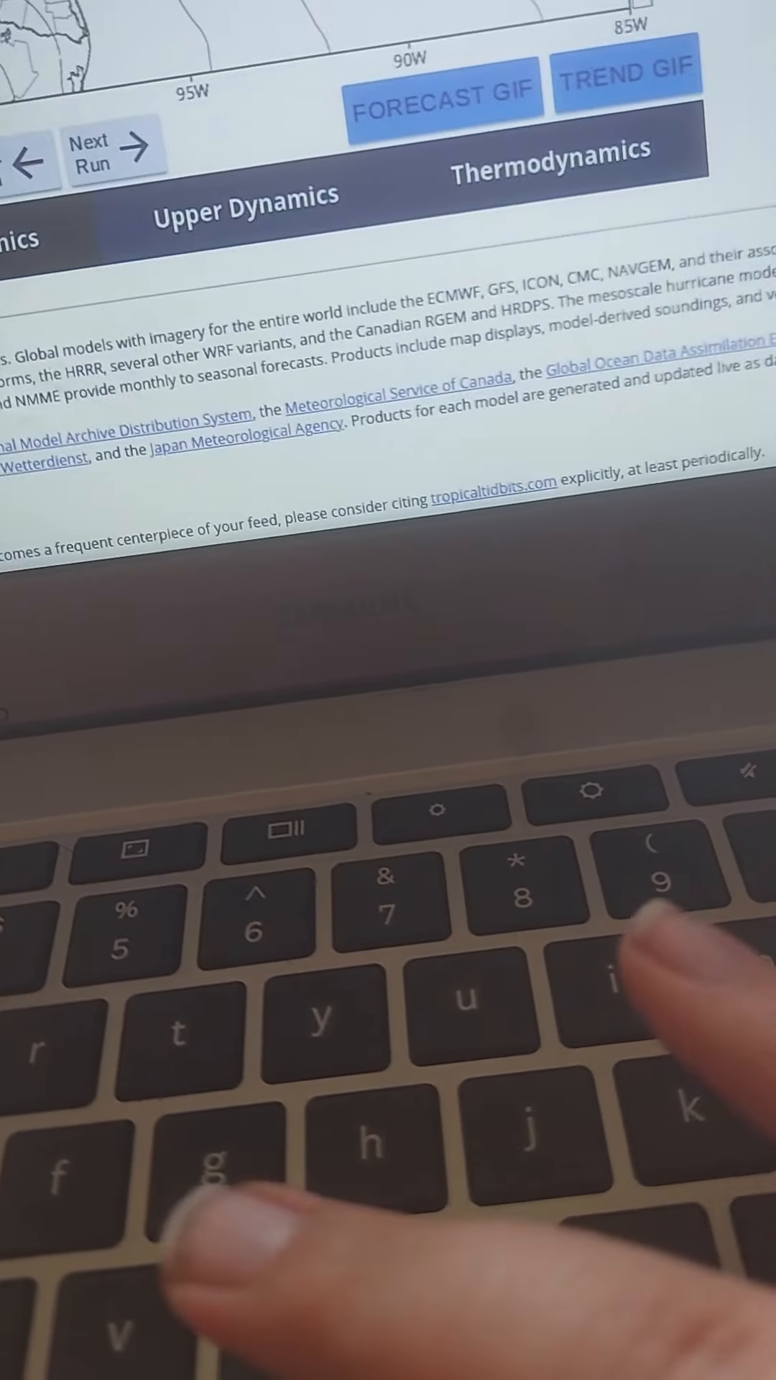
key("Down")
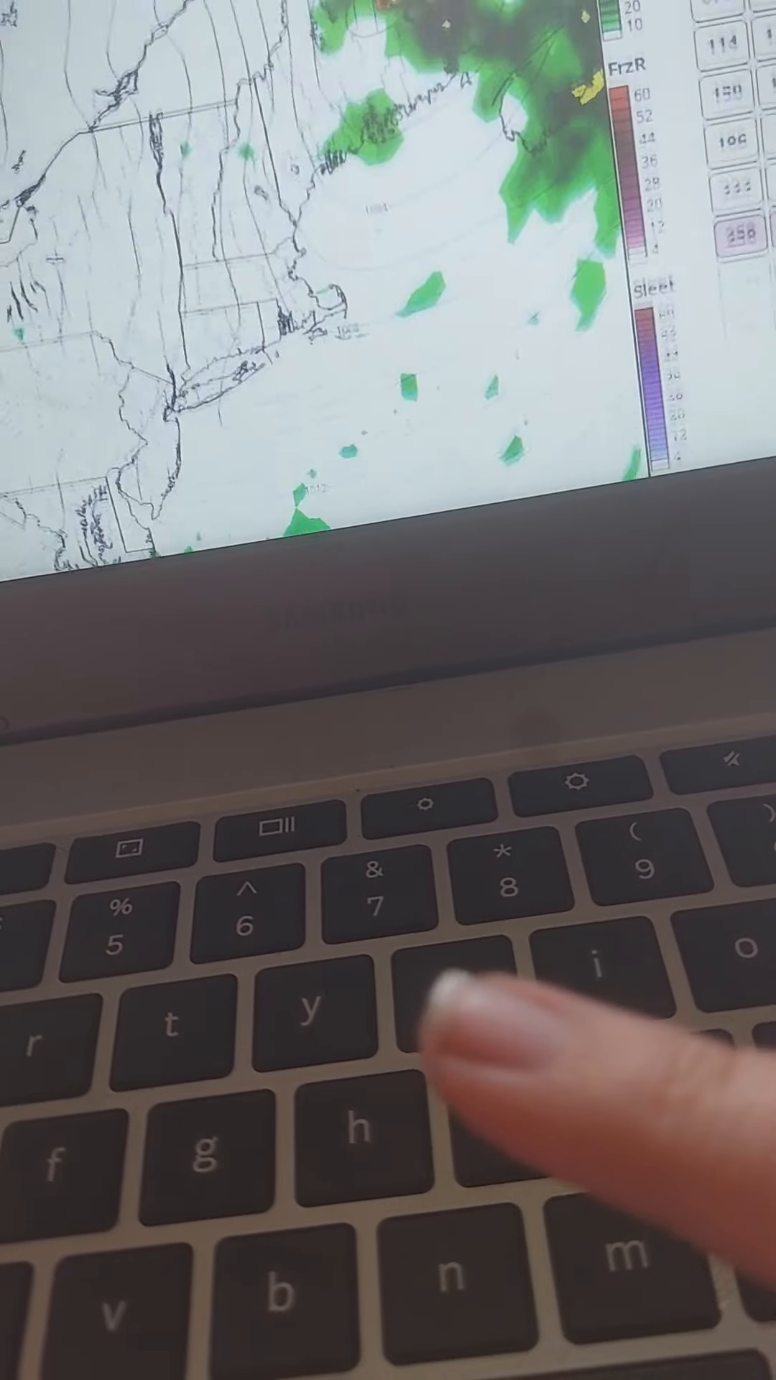
key("Left")
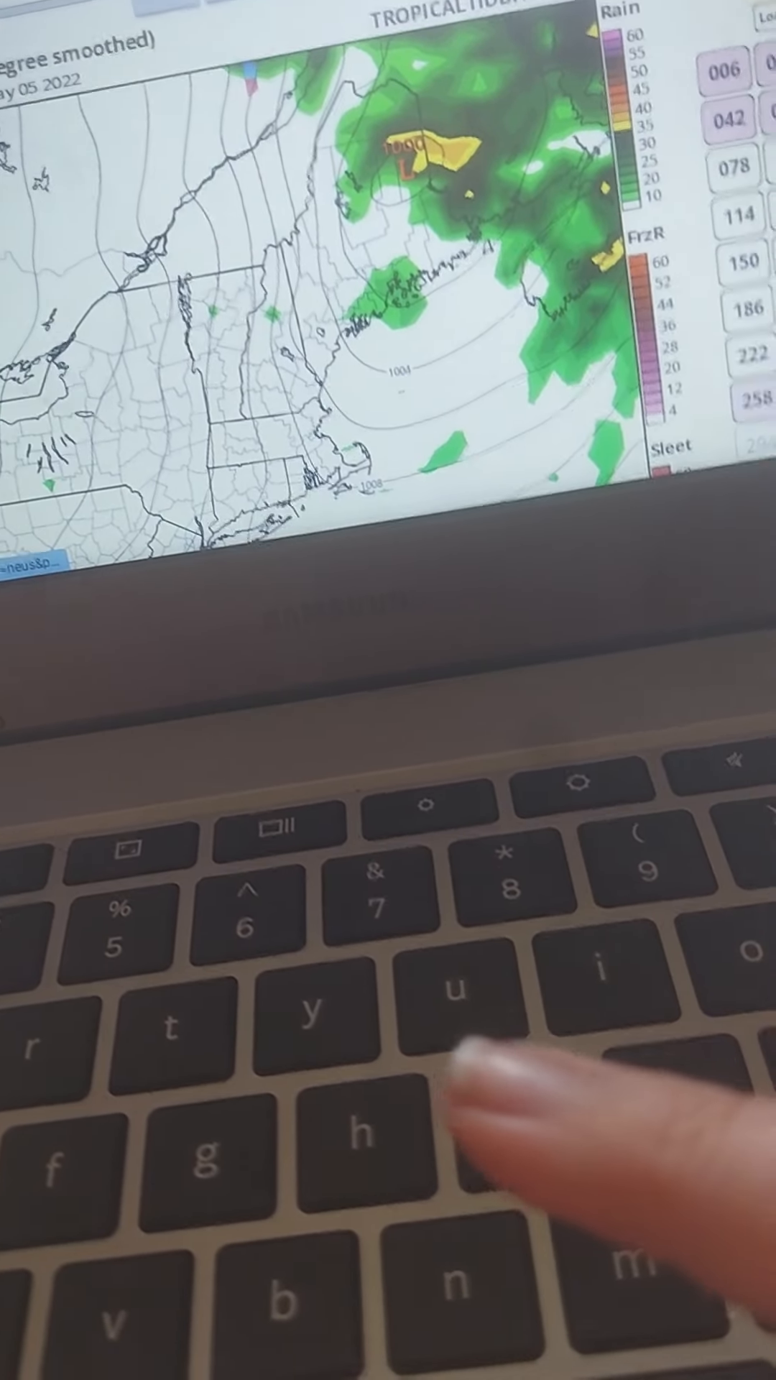
key("Right")
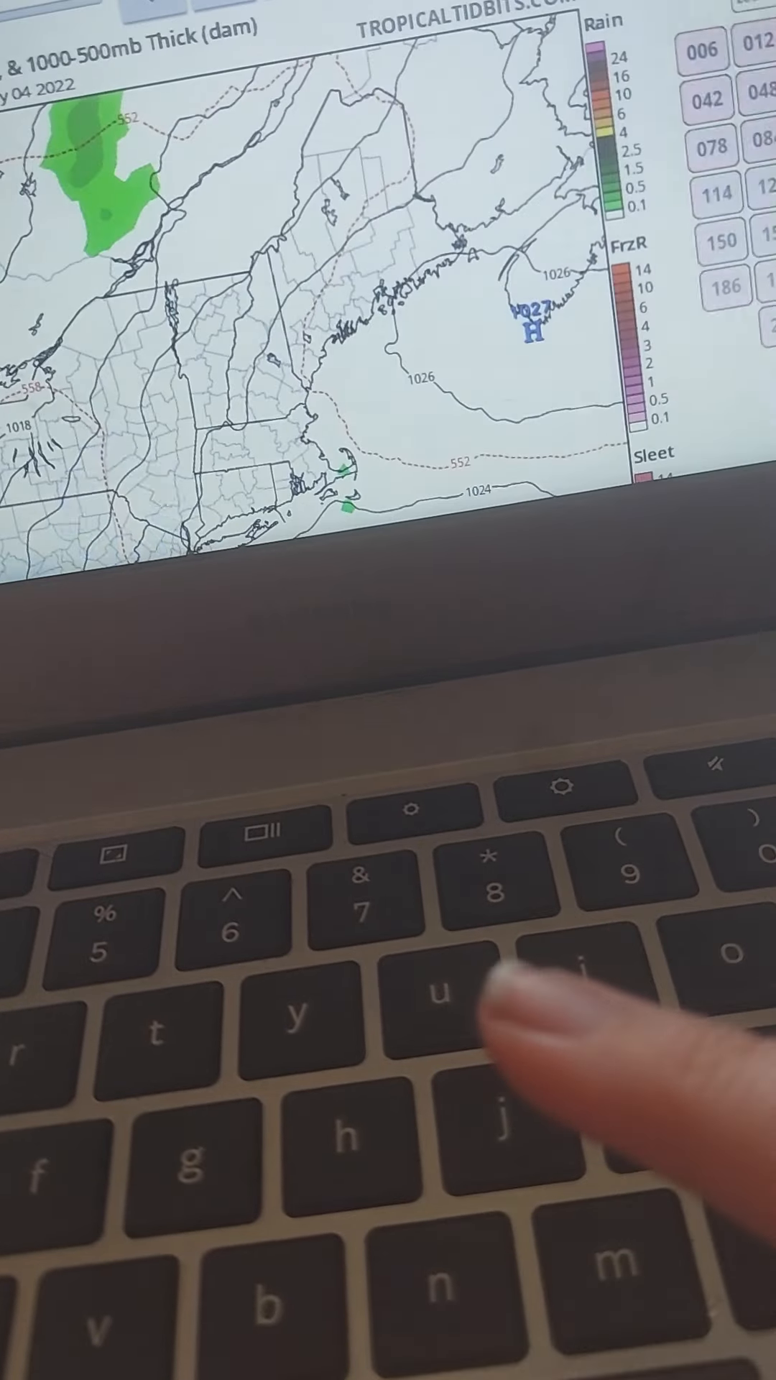
Step the Northeast U.S. map through several later forecast hours and view its southern part.
key("Right")
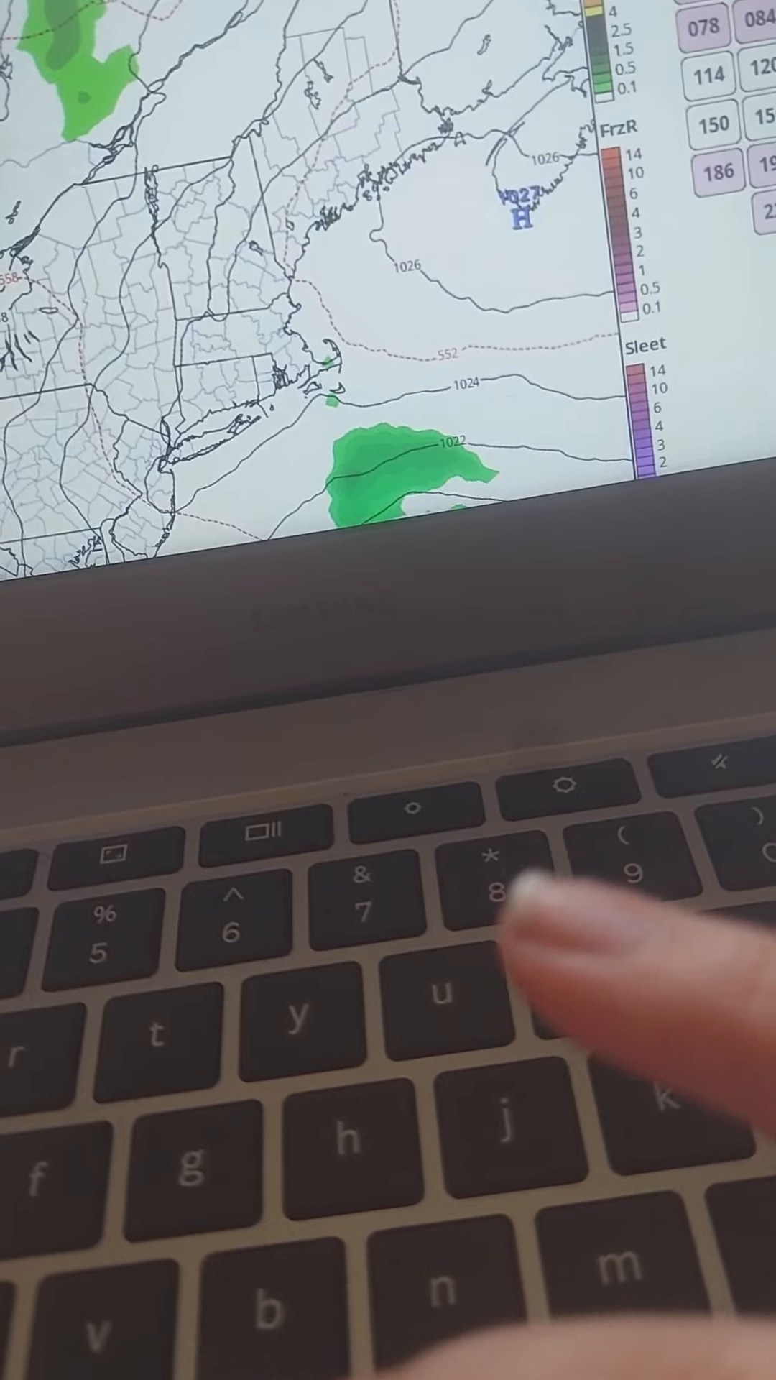
key("Right")
key("Right")
key("Right")
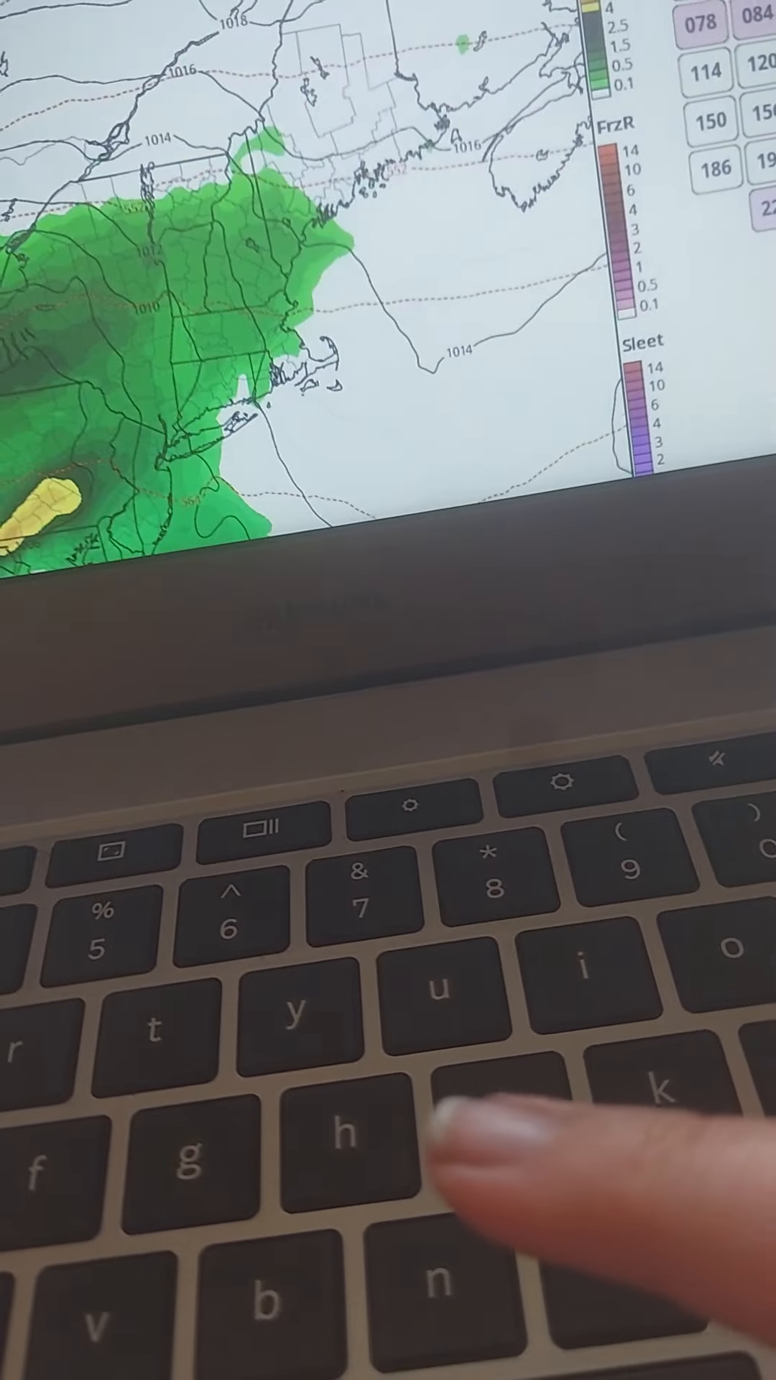
key("Right")
key("Right")
key("Right")
key("Right")
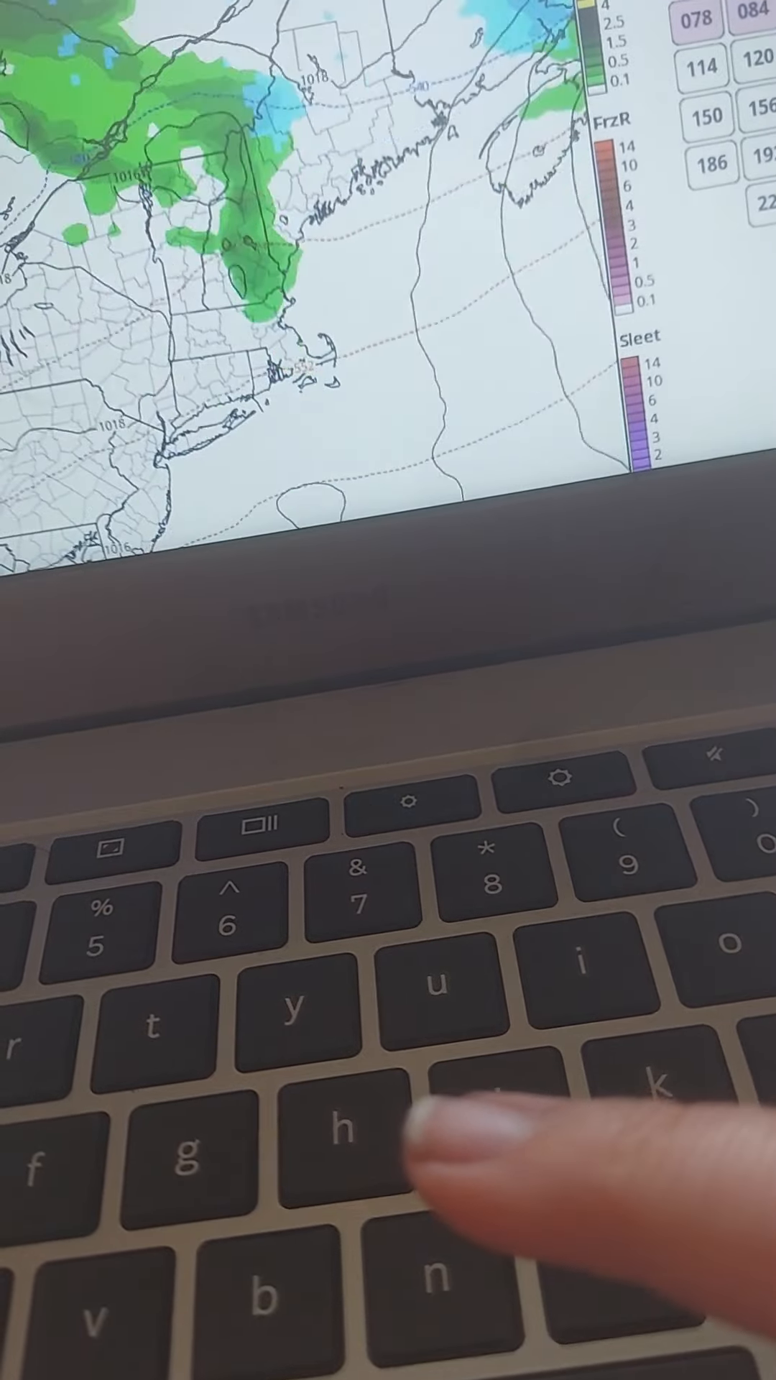
key("Right")
key("Right")
key("Down")
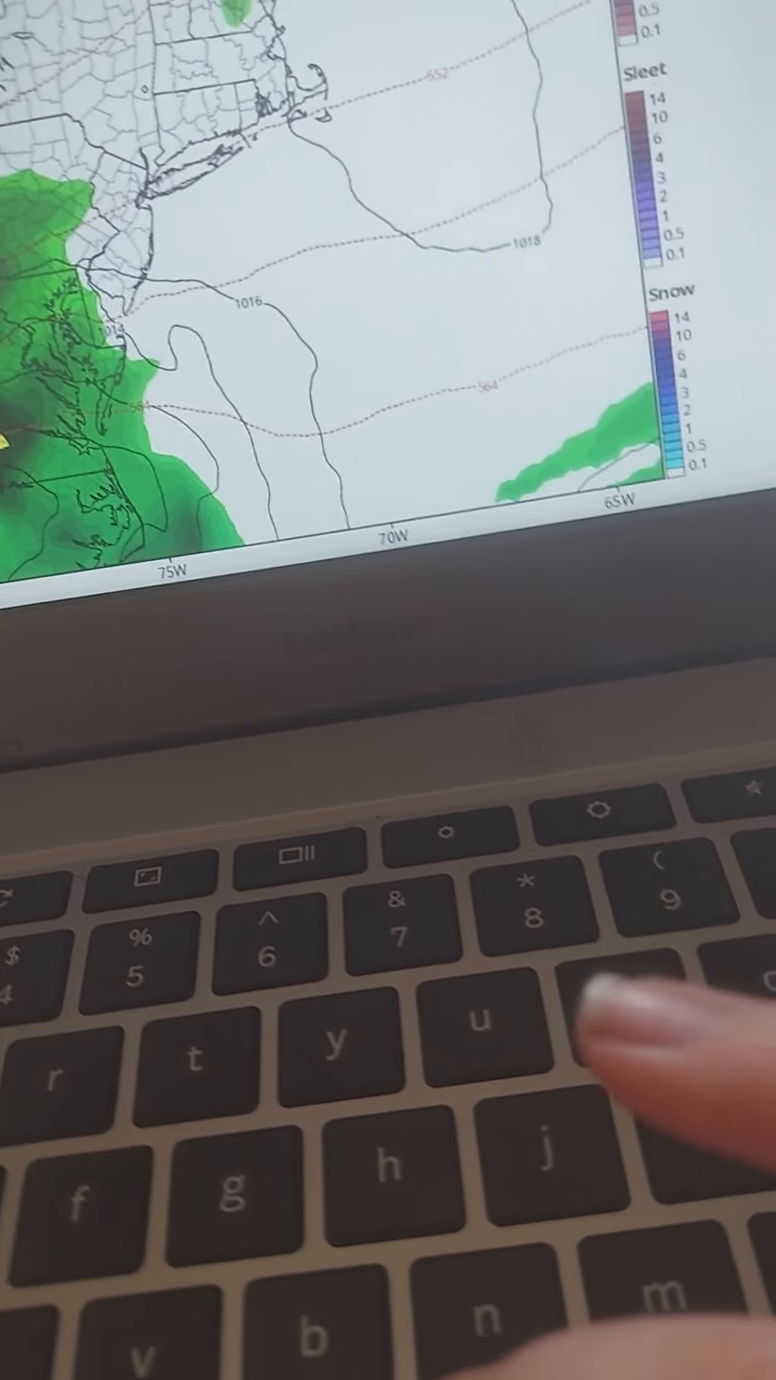
Revisit the AccuWeather article, scroll further down it, and open a new browser tab.
key("ctrl+Tab")
key("Down")
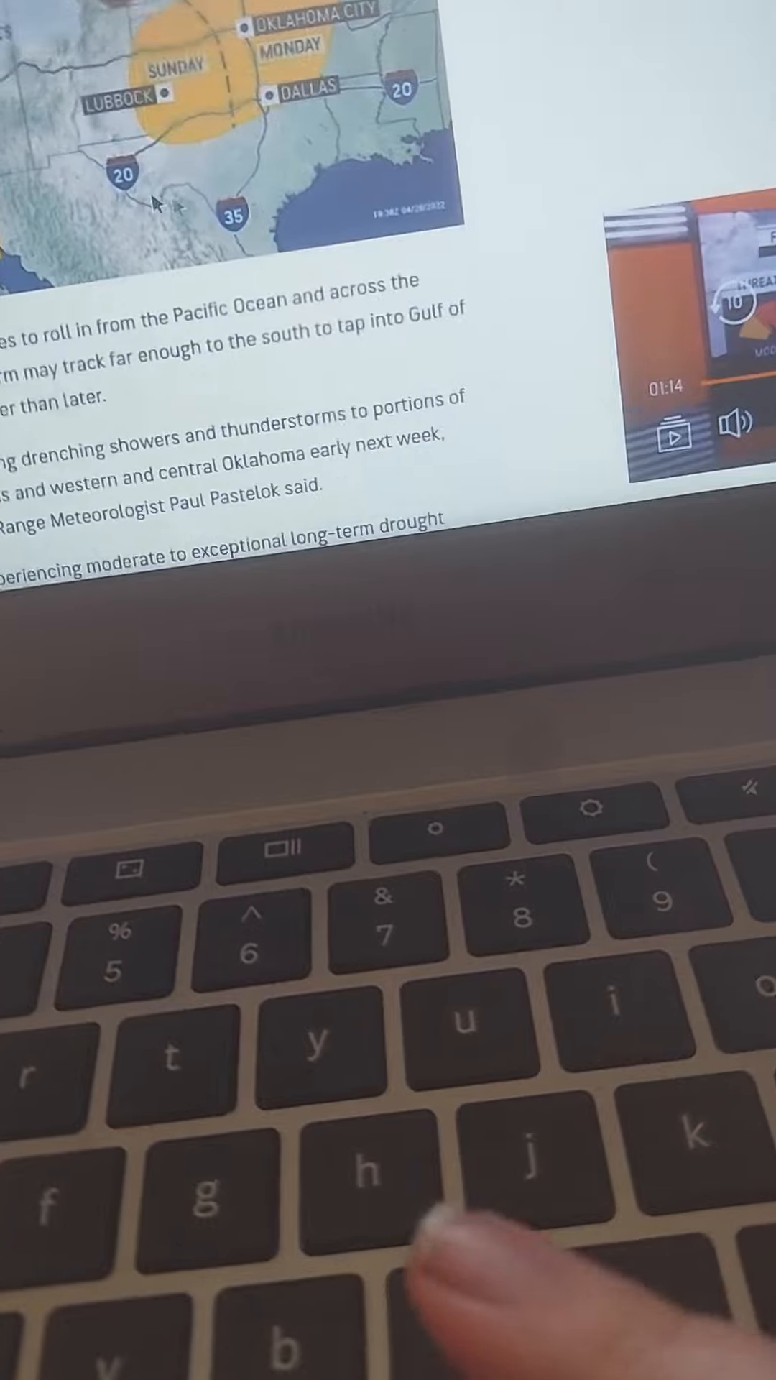
key("space")
key("space")
key("space")
key("space")
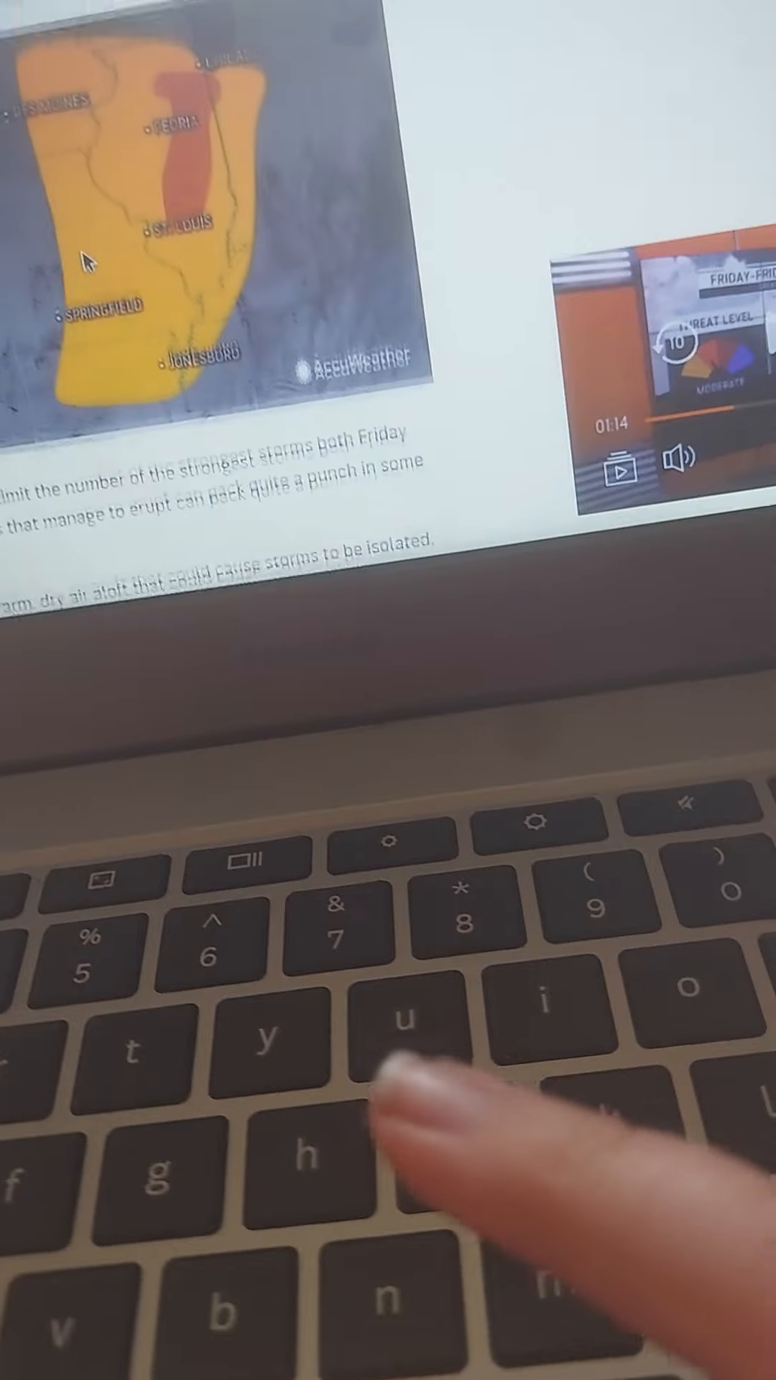
key("space")
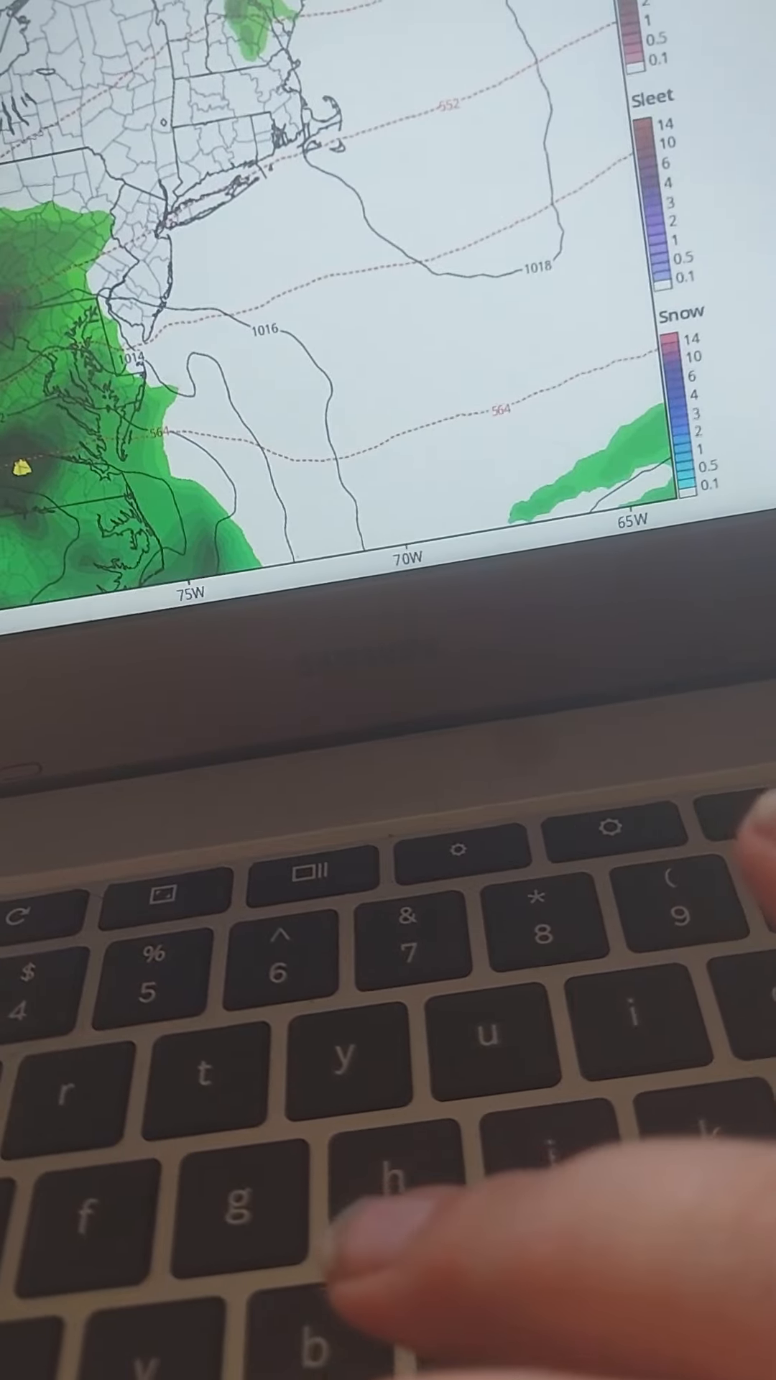
key("ctrl+t")
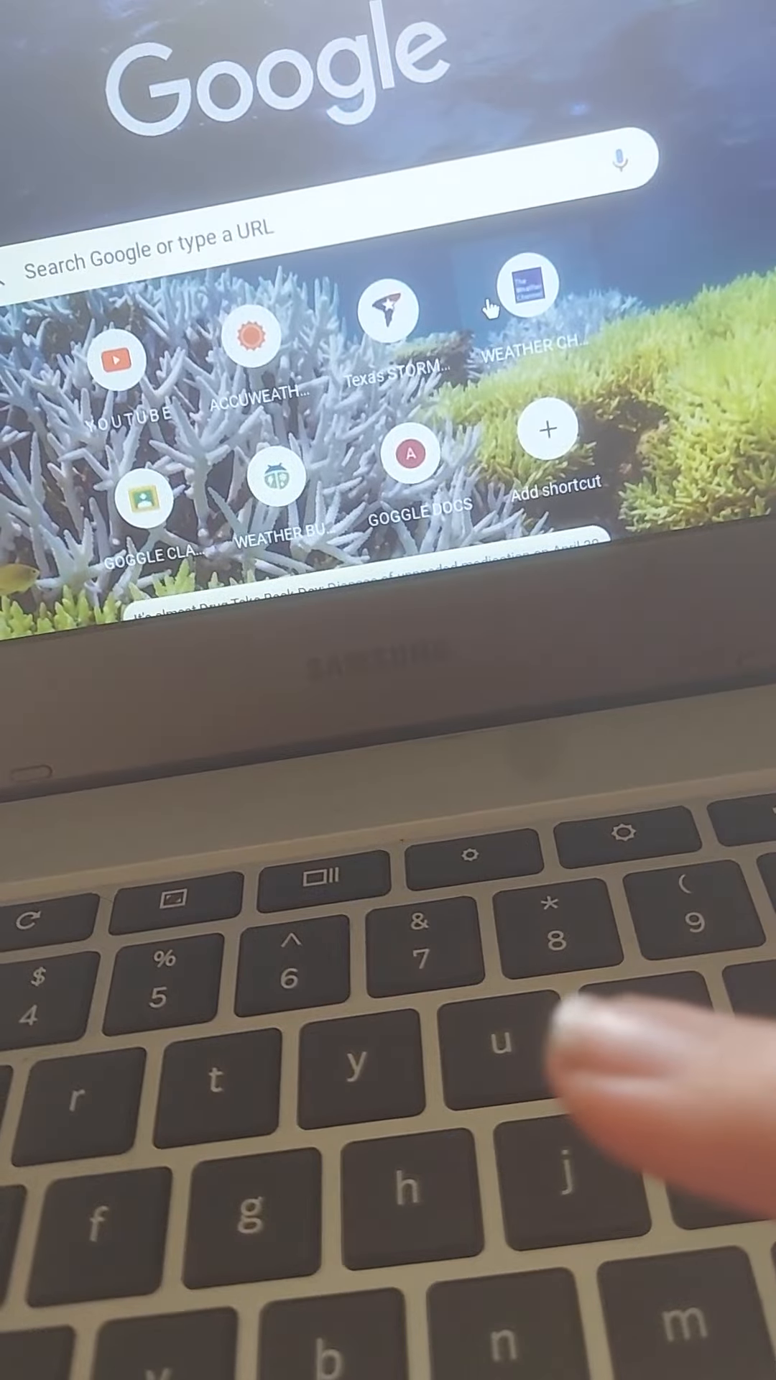
Open a forecast page from the new tab, then cycle tabs through the model map to the AccuWeather article.
mouse_move(528, 286)
left_click(529, 291)
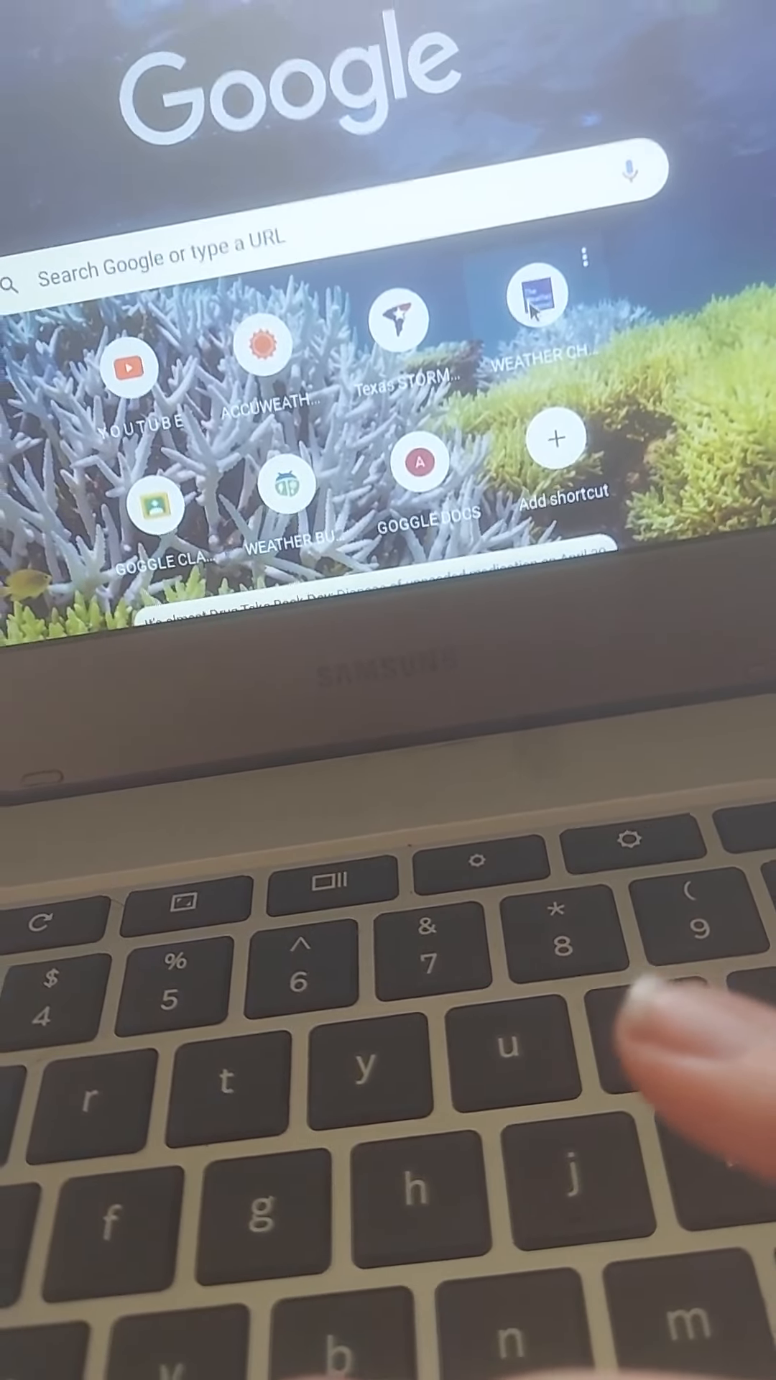
scroll(540, 292, "down", 8)
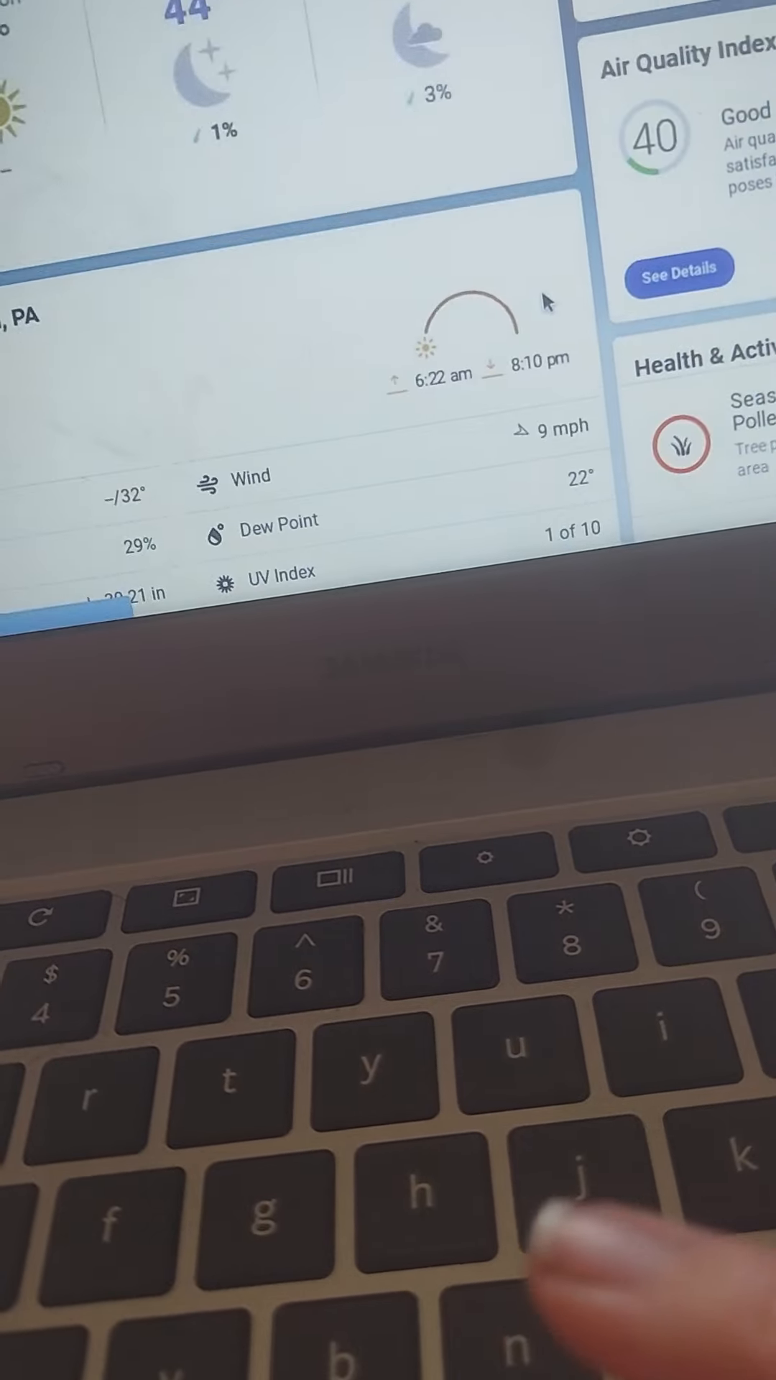
scroll(539, 292, "down", 6)
scroll(539, 292, "down", 3)
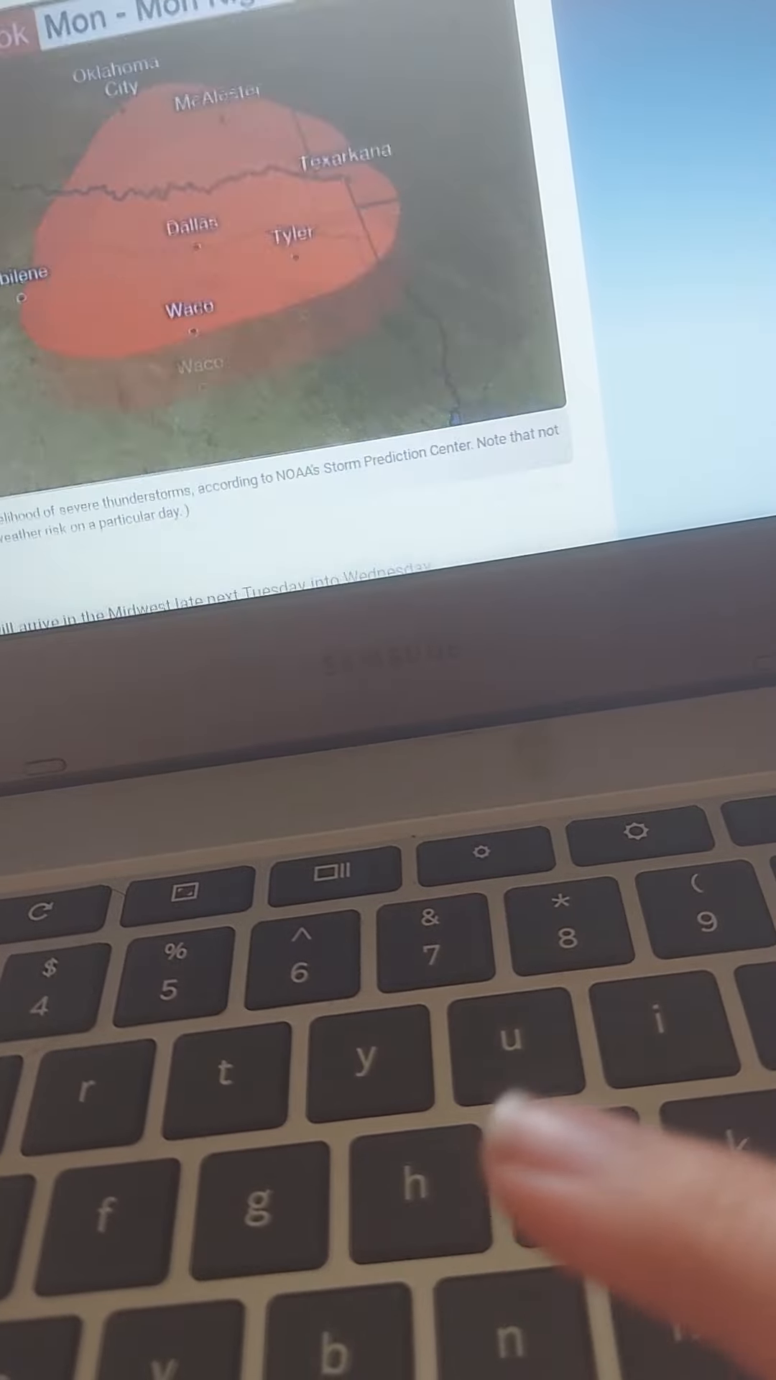
scroll(324, 323, "down", 3)
scroll(323, 324, "down", 5)
scroll(324, 323, "down", 5)
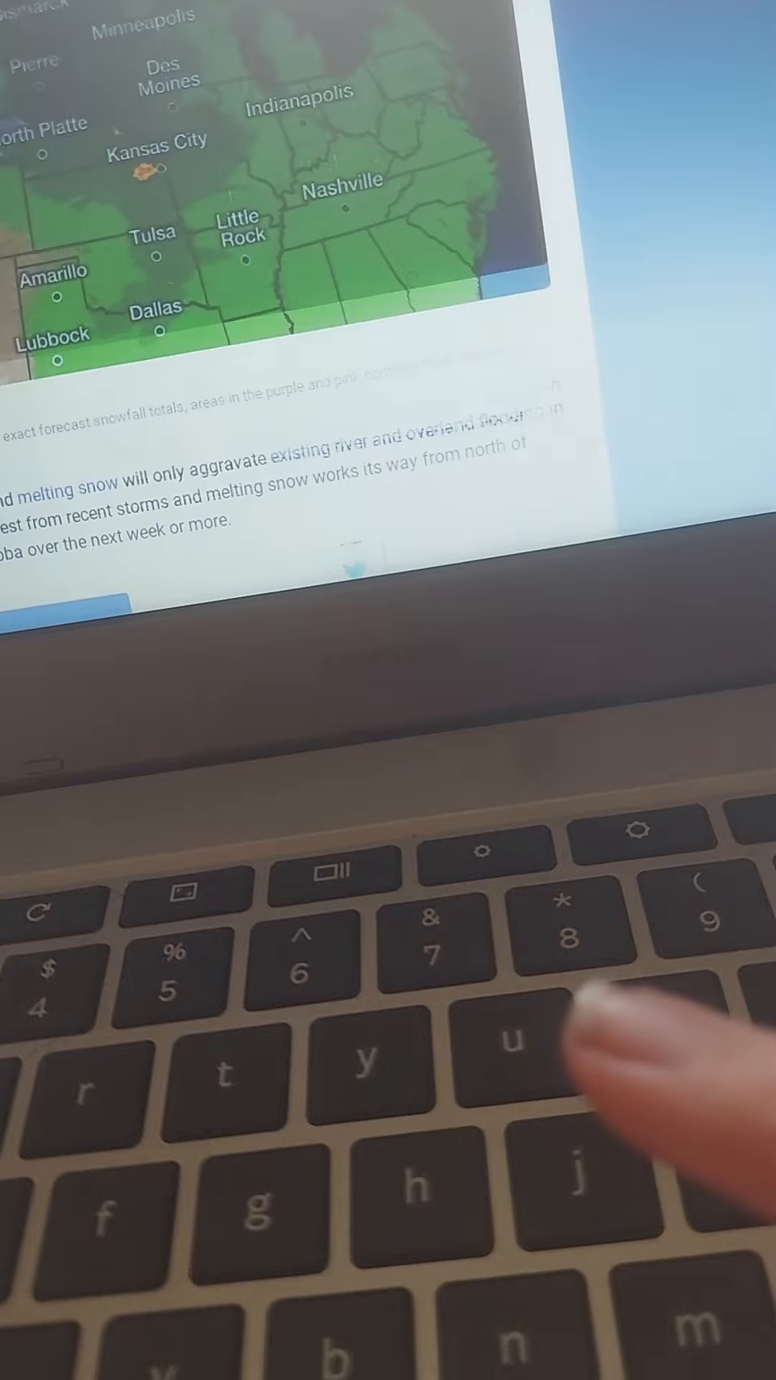
scroll(323, 324, "down", 5)
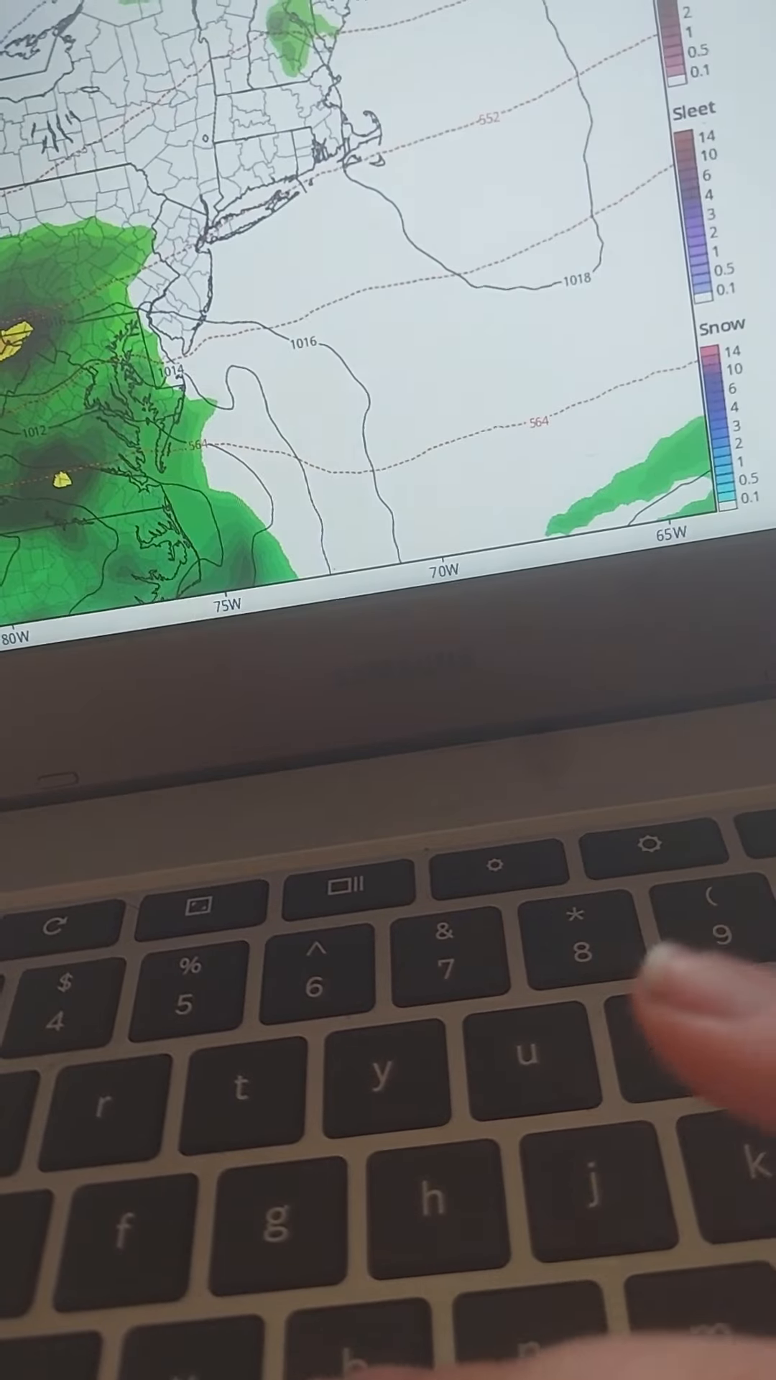
scroll(324, 323, "up", 3)
key("ctrl+Tab")
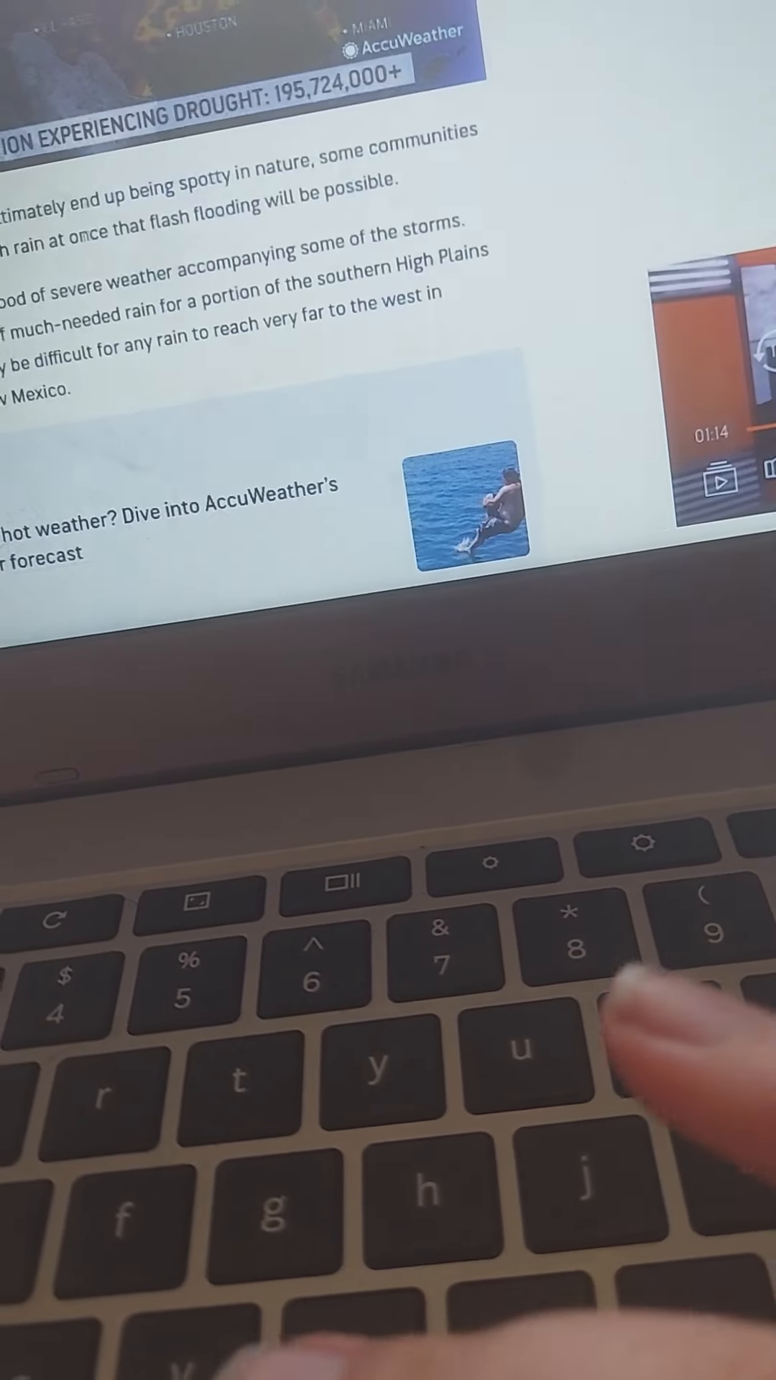
key("ctrl+Tab")
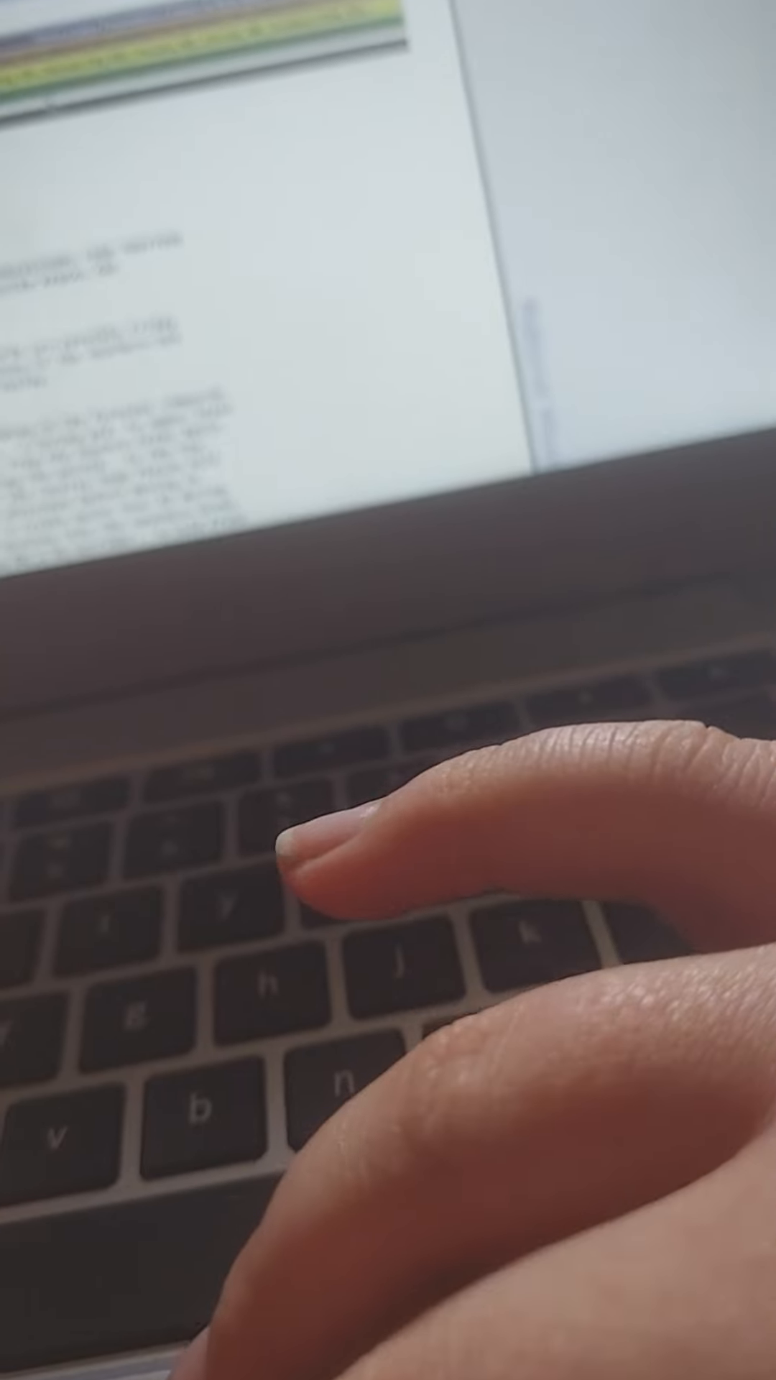
Scroll the Day 2 outlook through its map, population centers table and discussion text.
key("Page_Down")
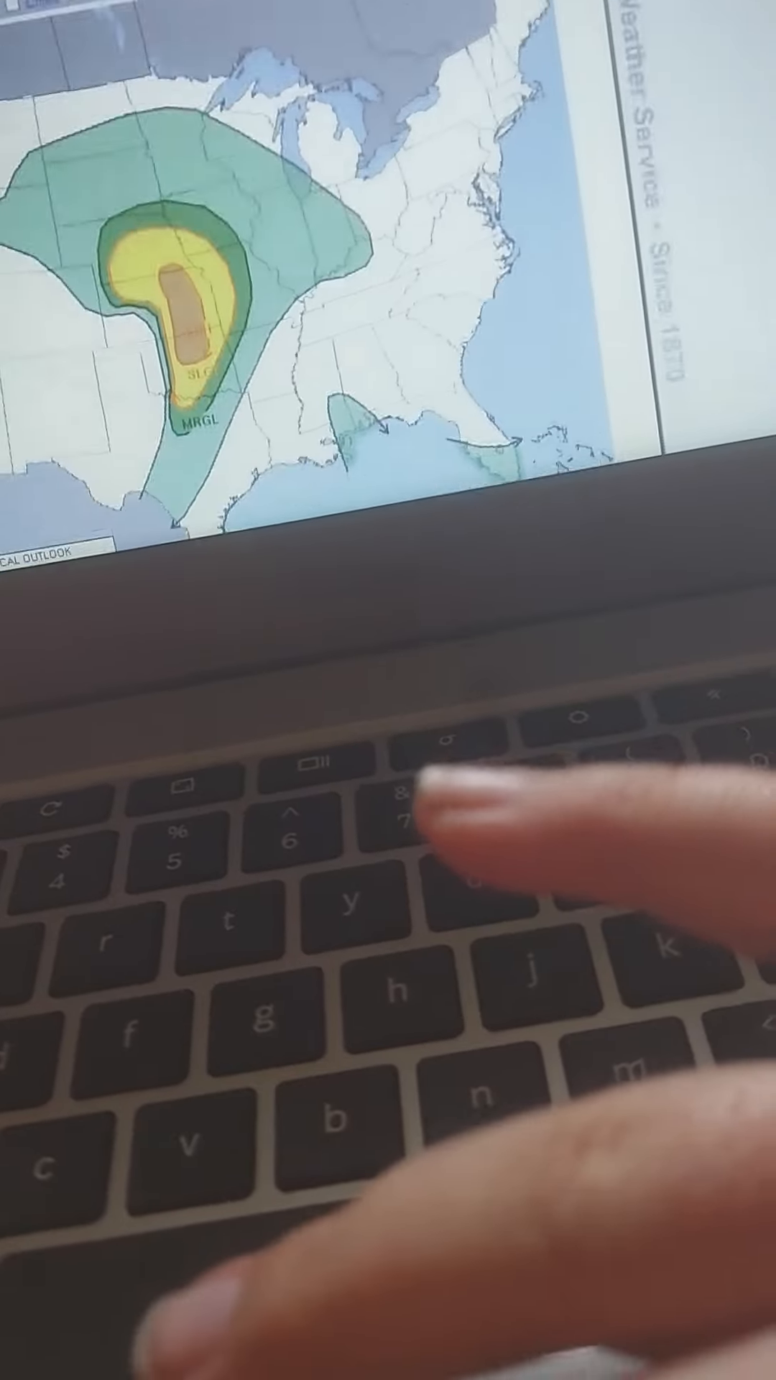
key("Page_Down")
key("Page_Down")
key("Home")
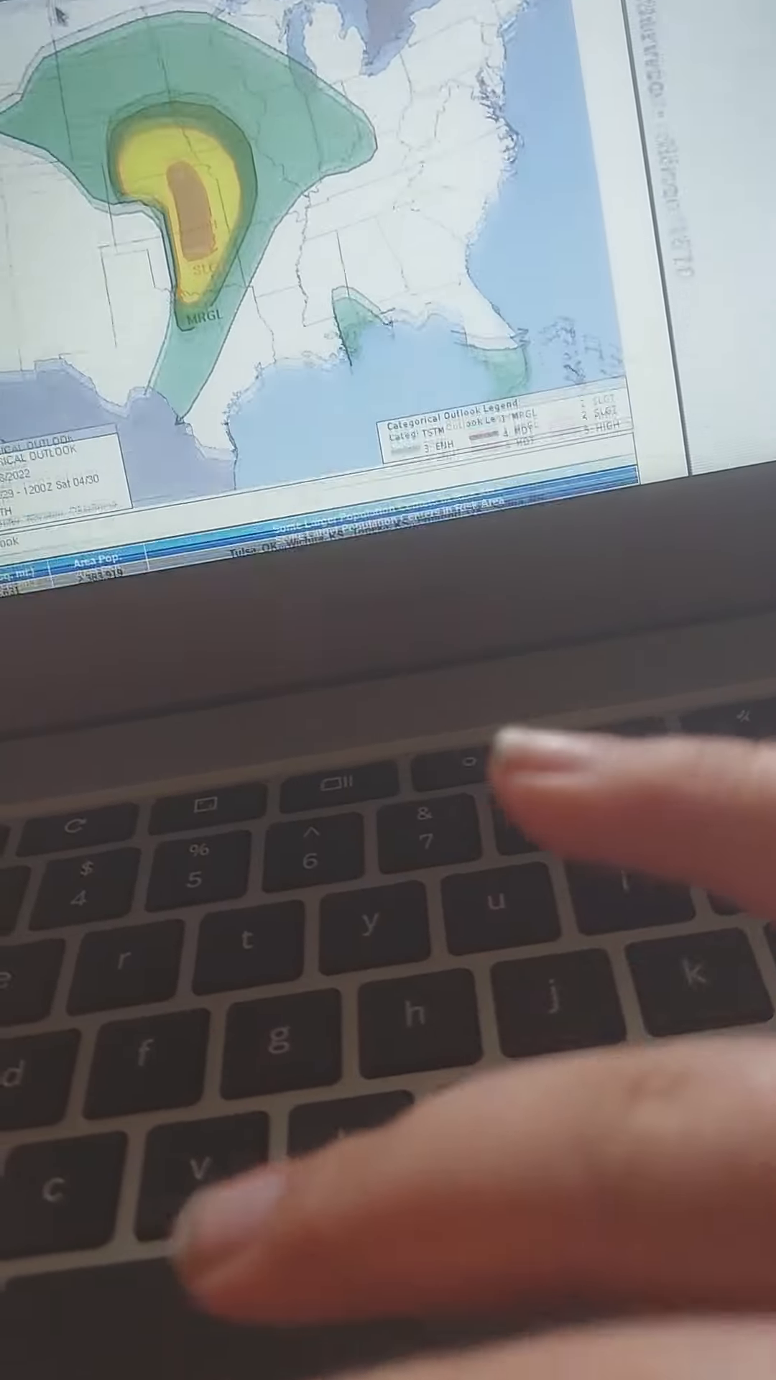
key("Down")
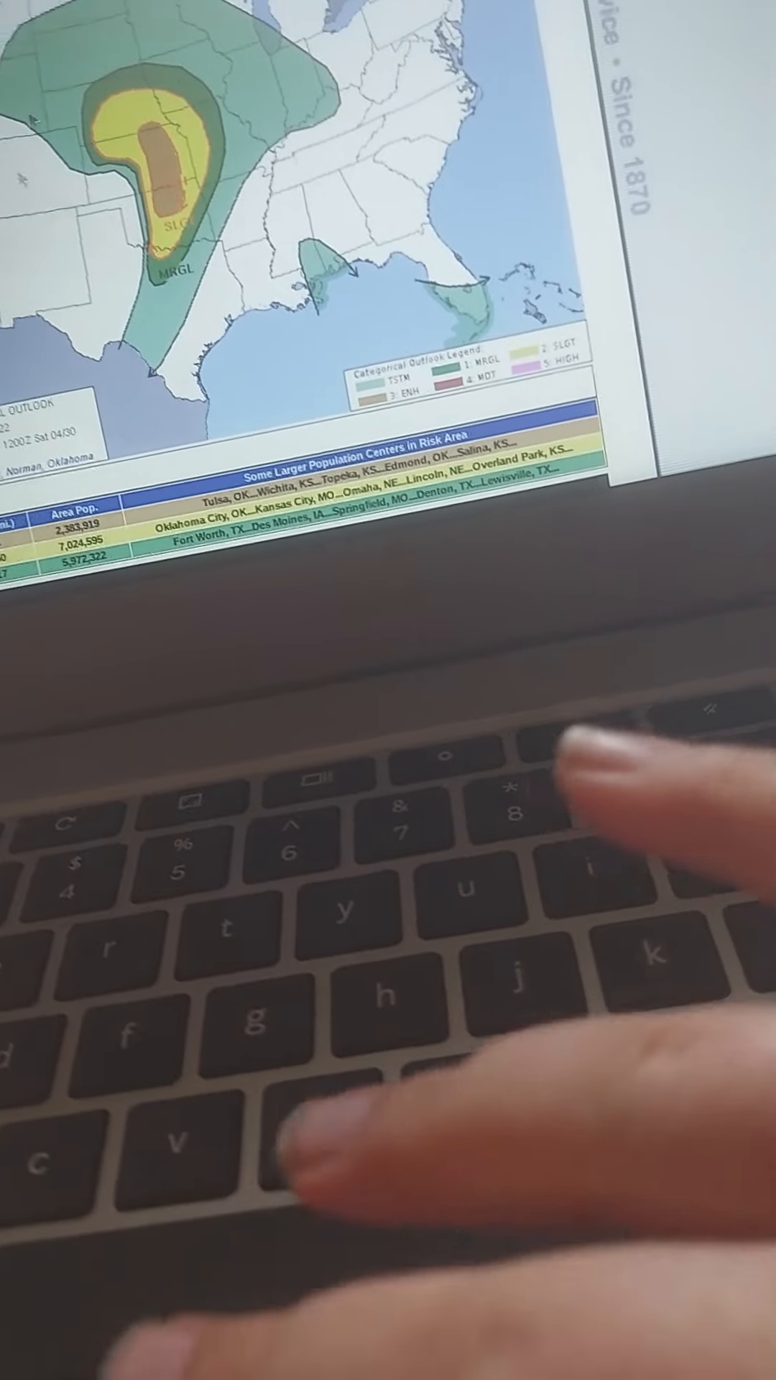
key("Page_Down")
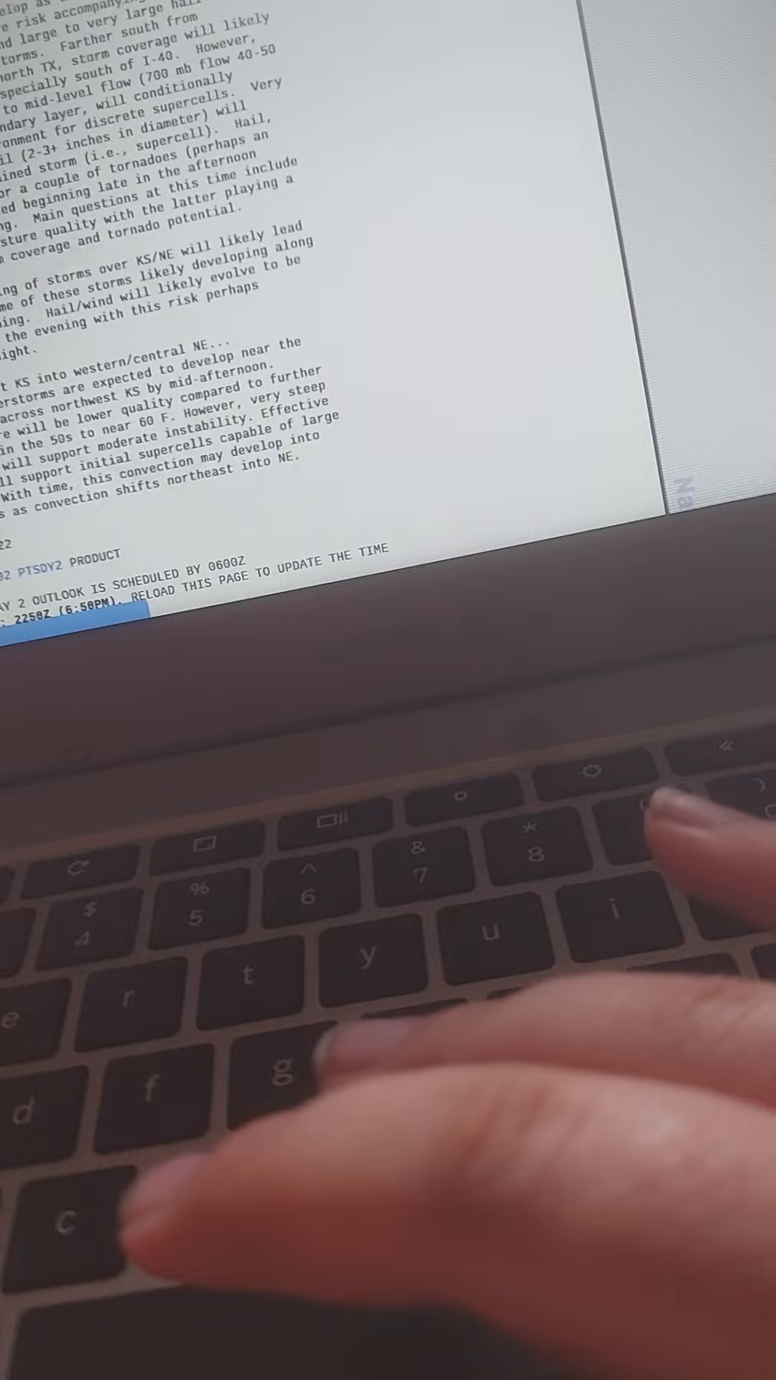
View the Day 3 outlook and its legend, return to the SPC homepage, and open the Day 4-8 outlook.
key("alt+Left")
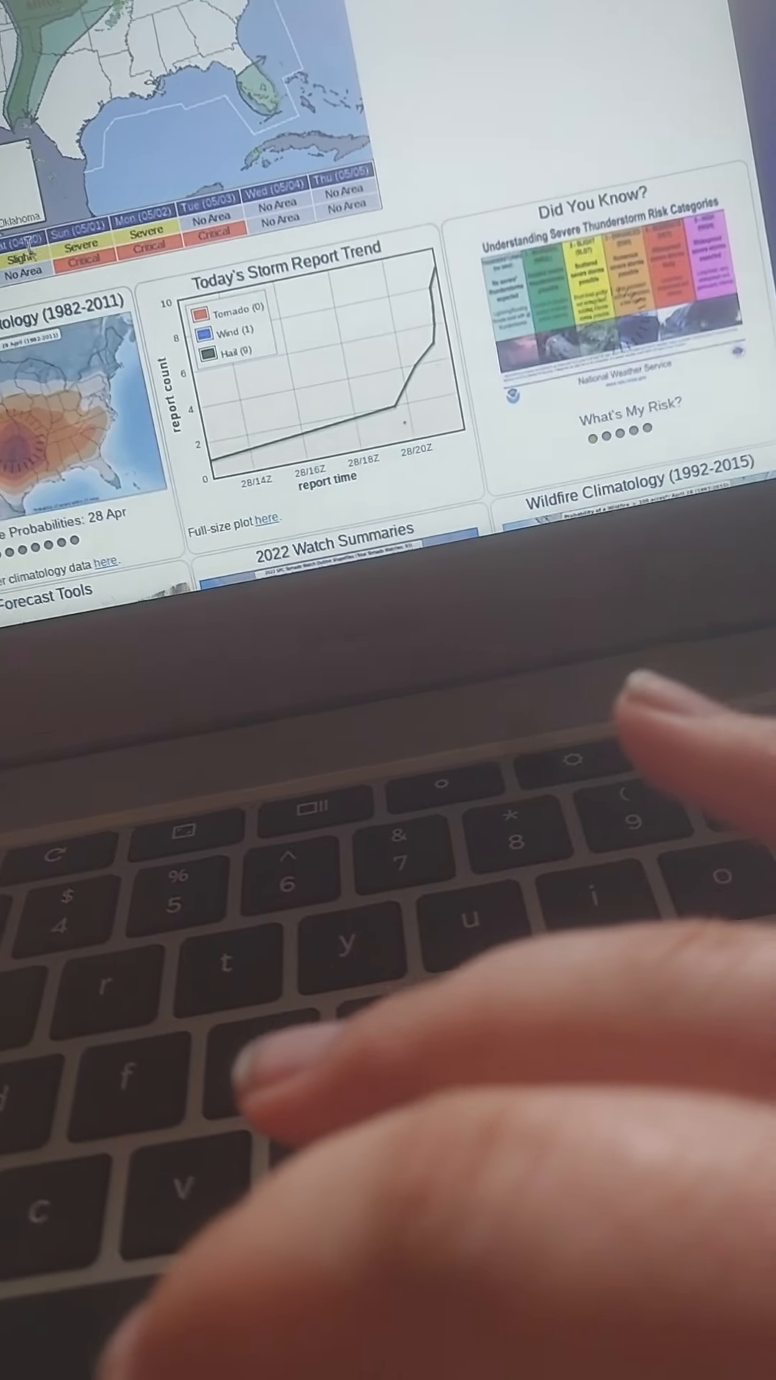
key("alt+Right")
key("Down")
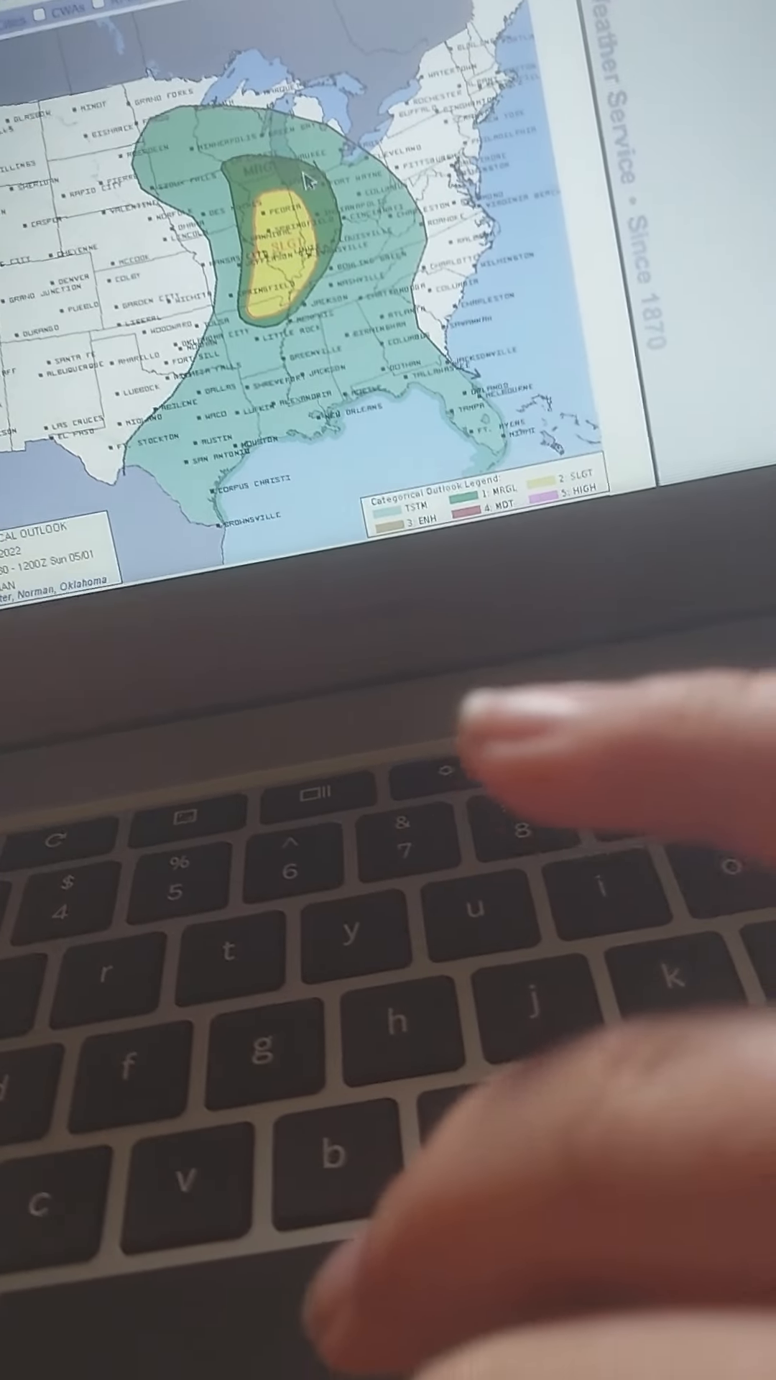
key("alt+Left")
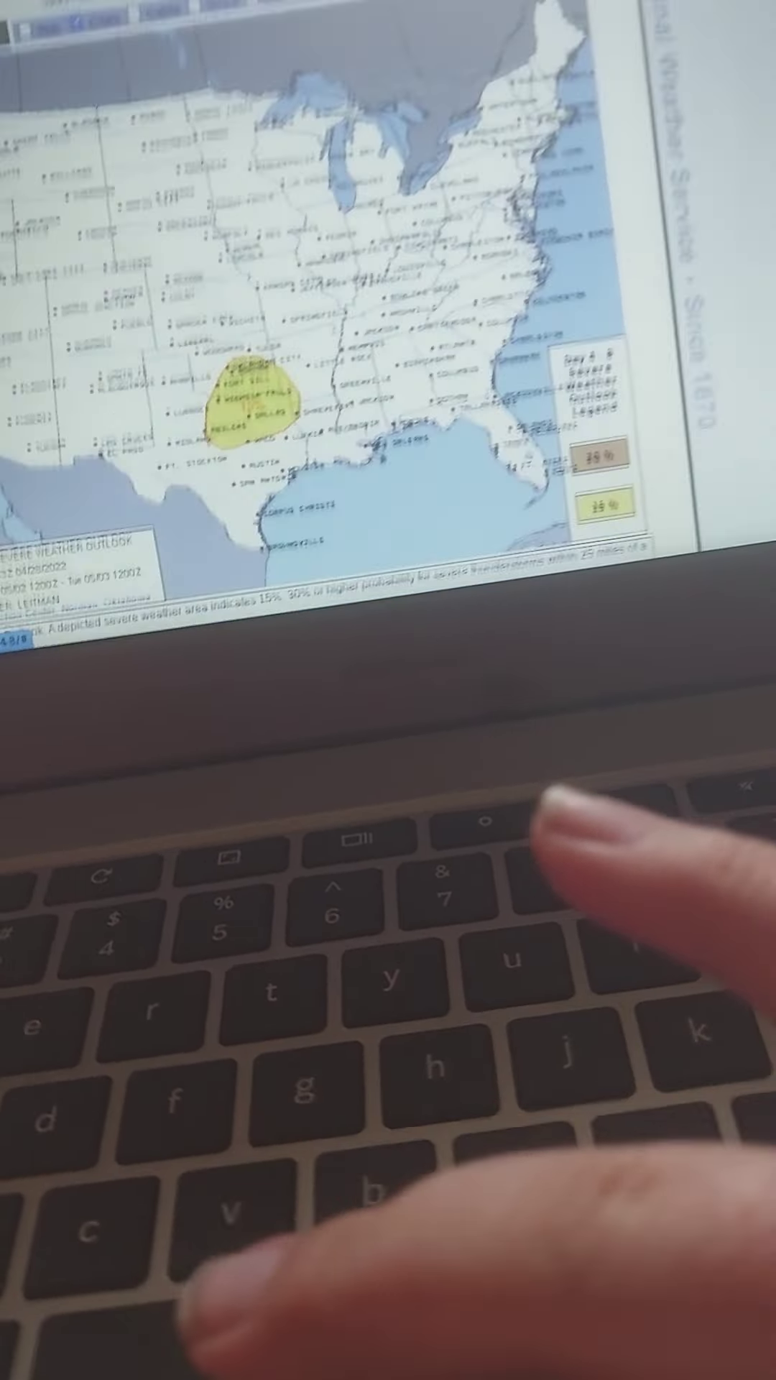
scroll(323, 324, "down", 10)
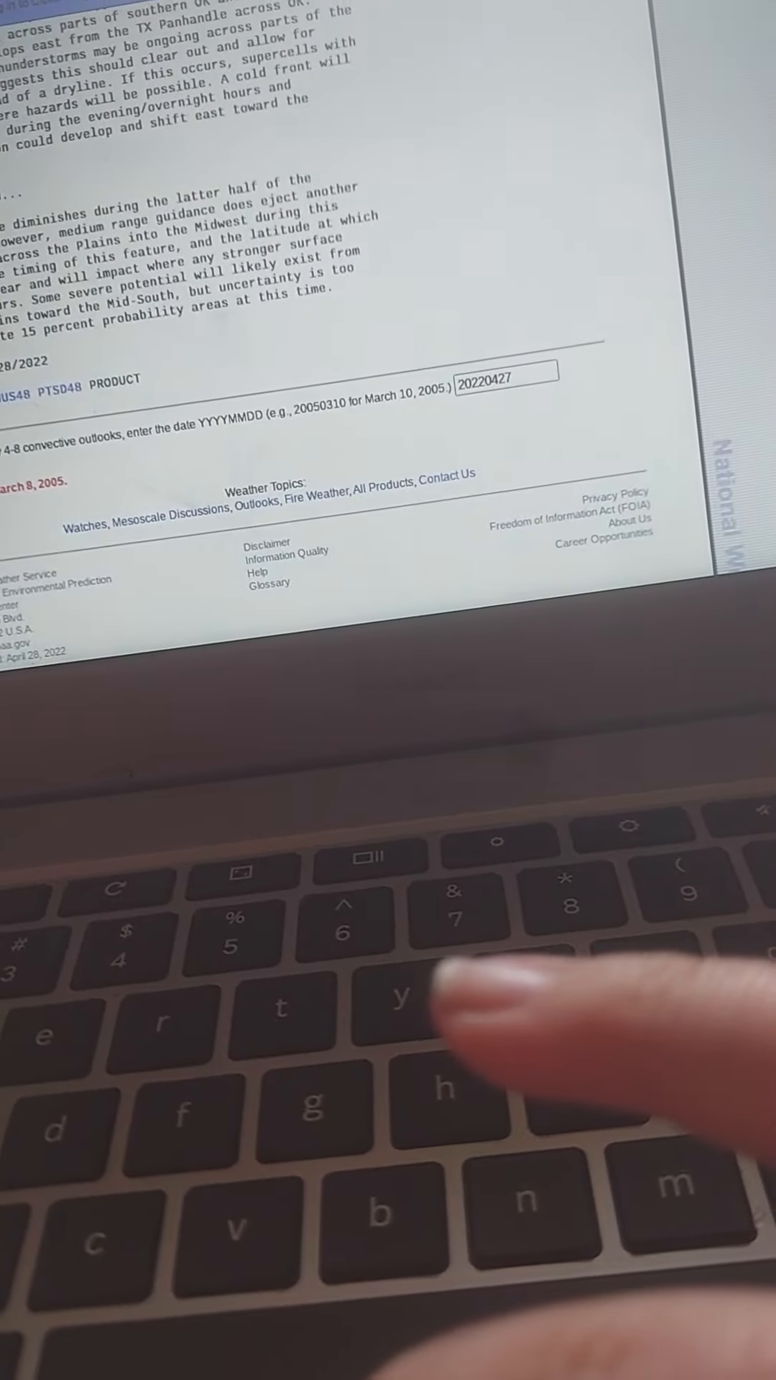
key("Return")
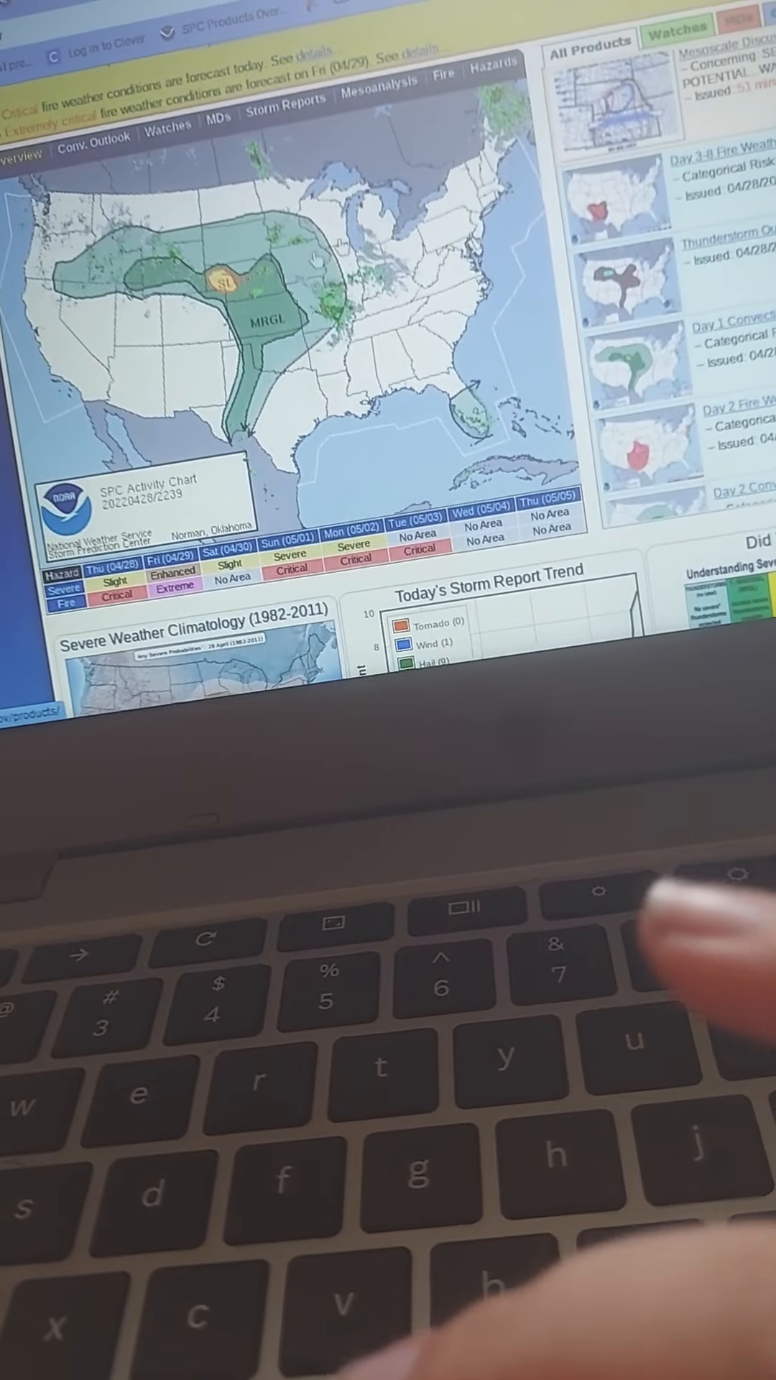
Open Mesoscale Discussion 577, return to the SPC homepage, and jump to the bottom of the outlook page.
left_click(631, 99)
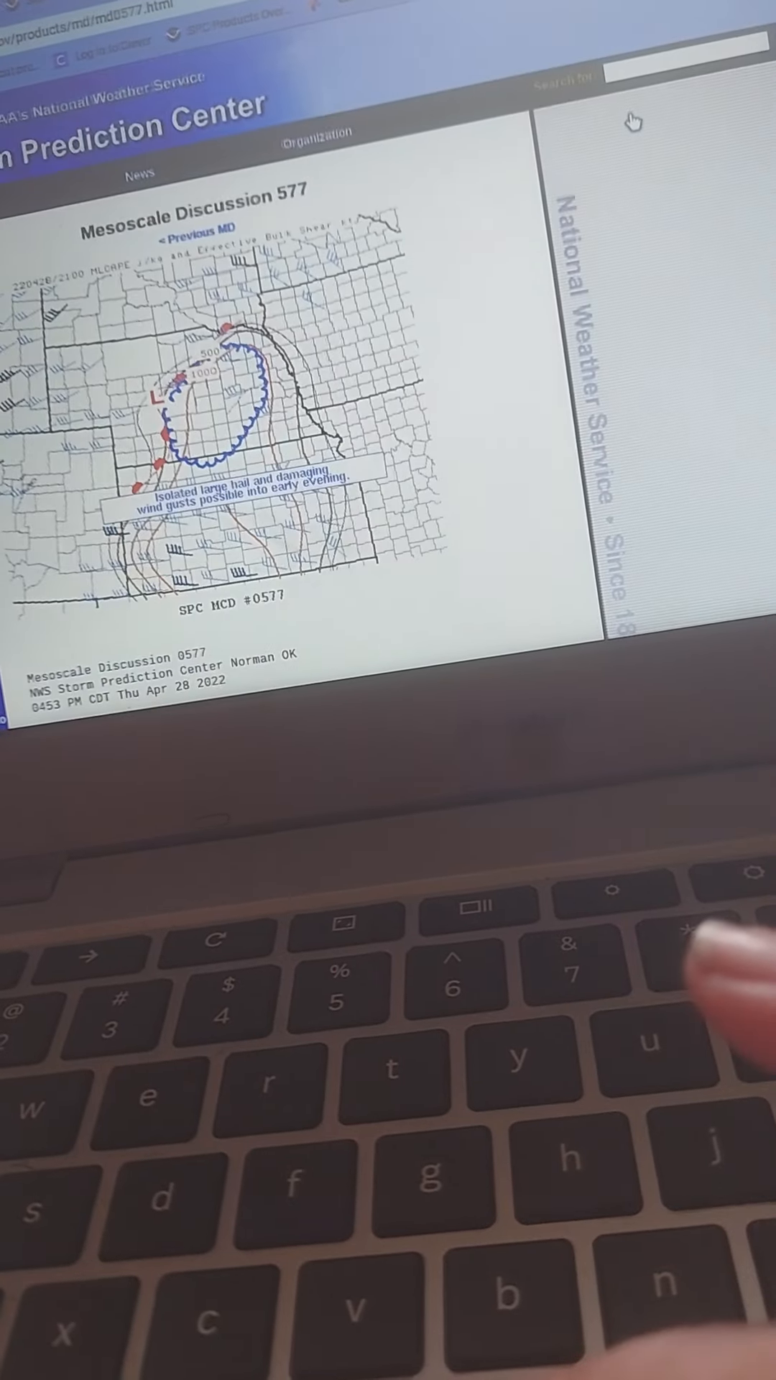
scroll(628, 119, "down", 1)
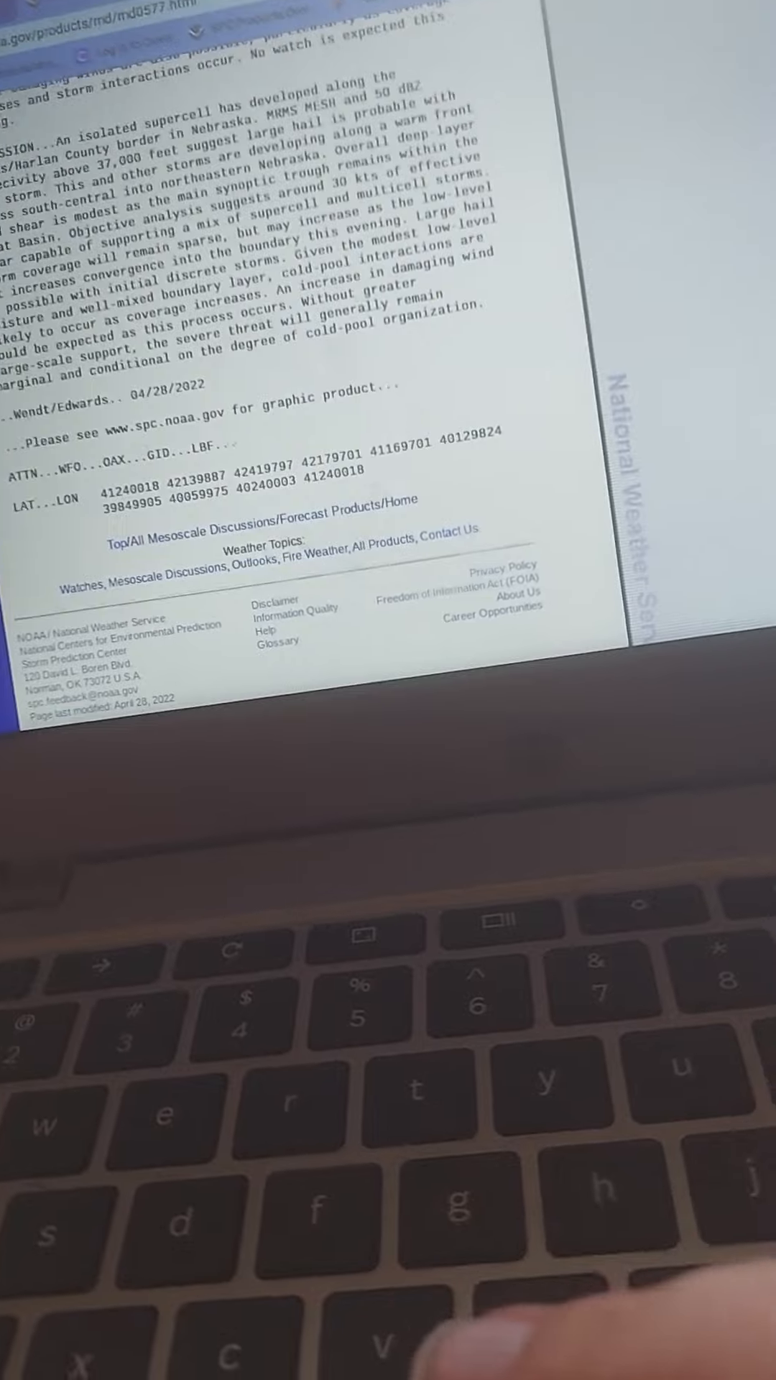
key("alt+Left")
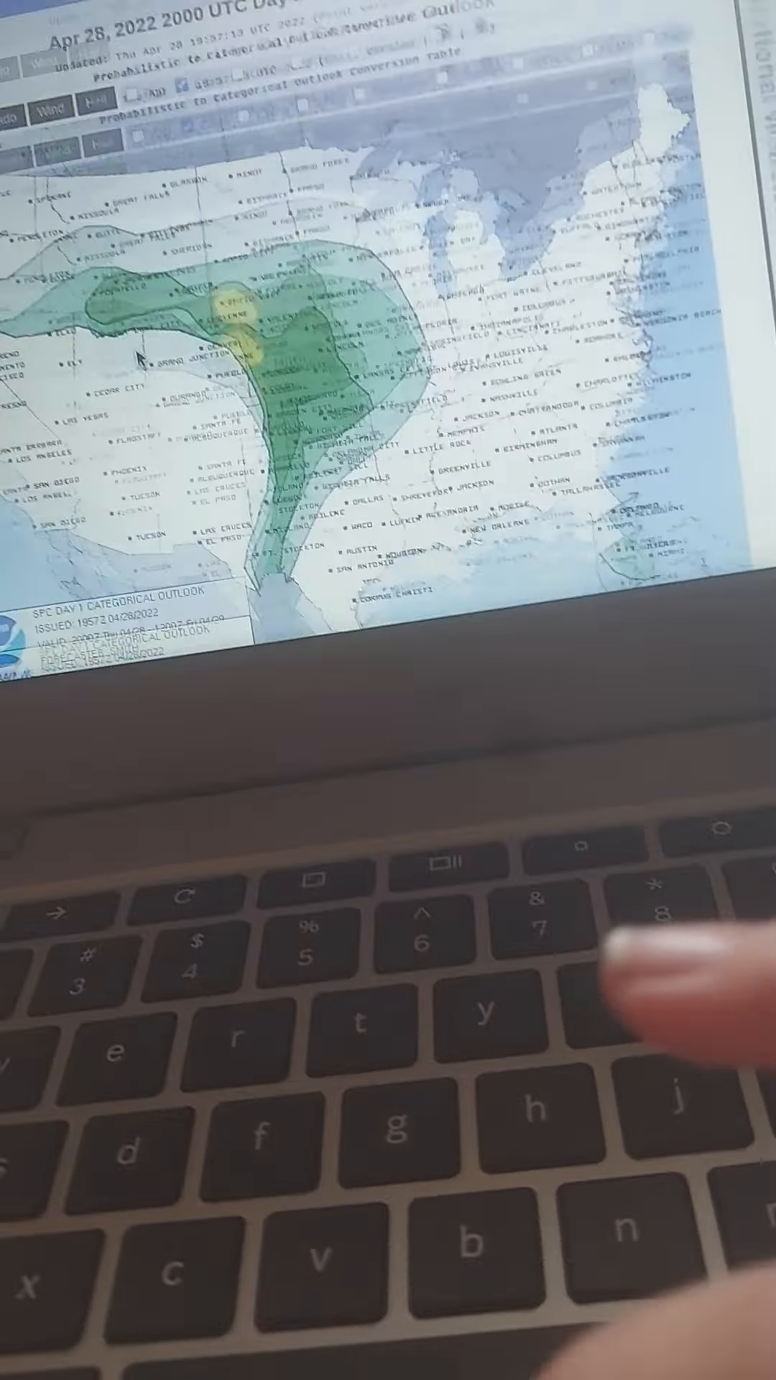
scroll(140, 357, "down", 10)
scroll(140, 357, "down", 5)
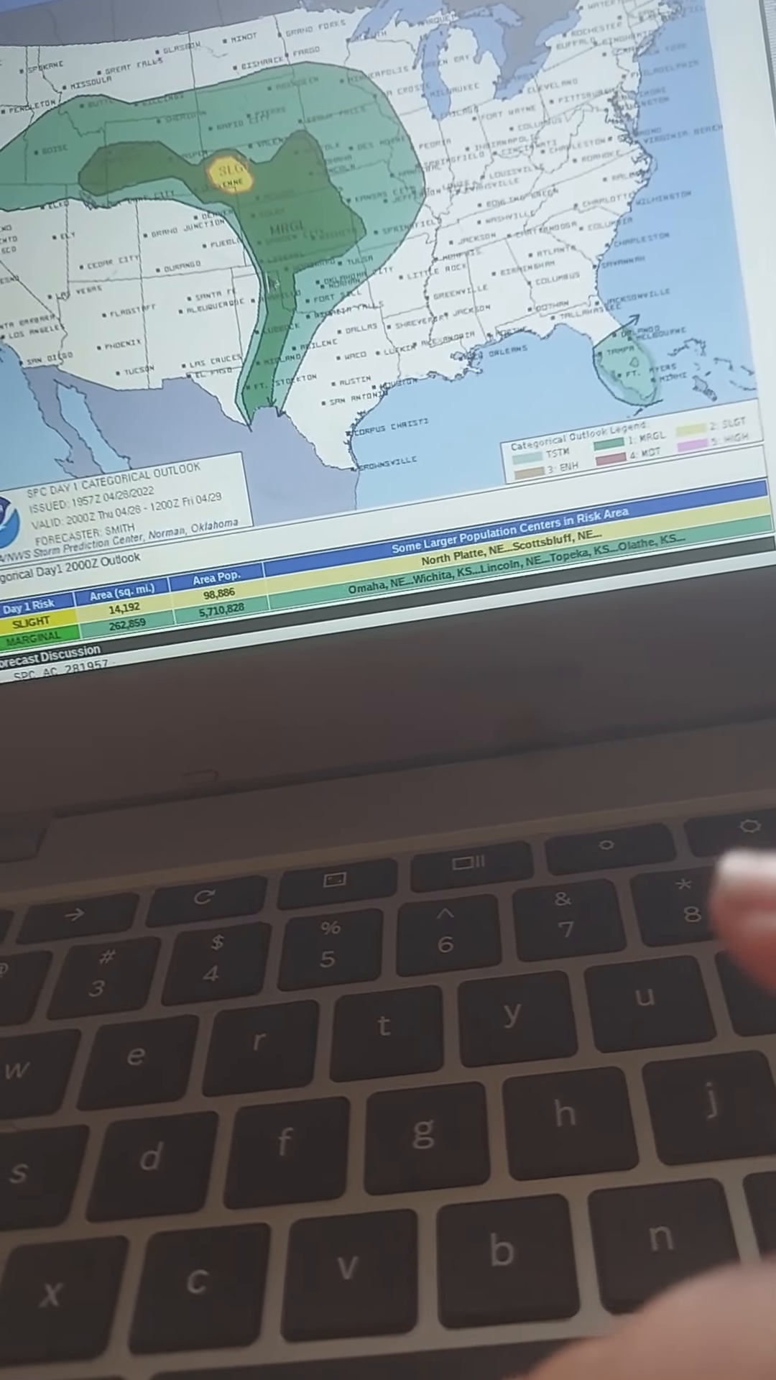
scroll(262, 358, "up", 5)
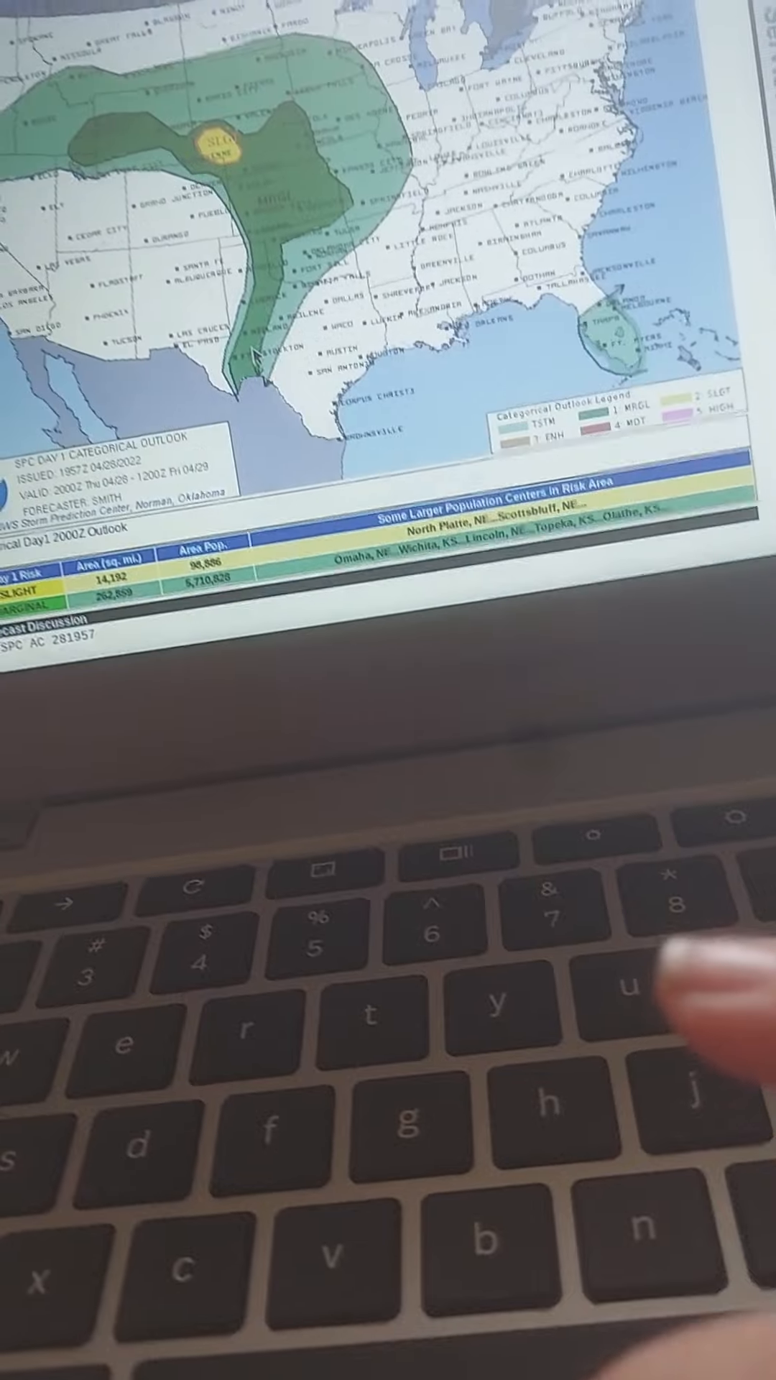
scroll(259, 431, "down", 1)
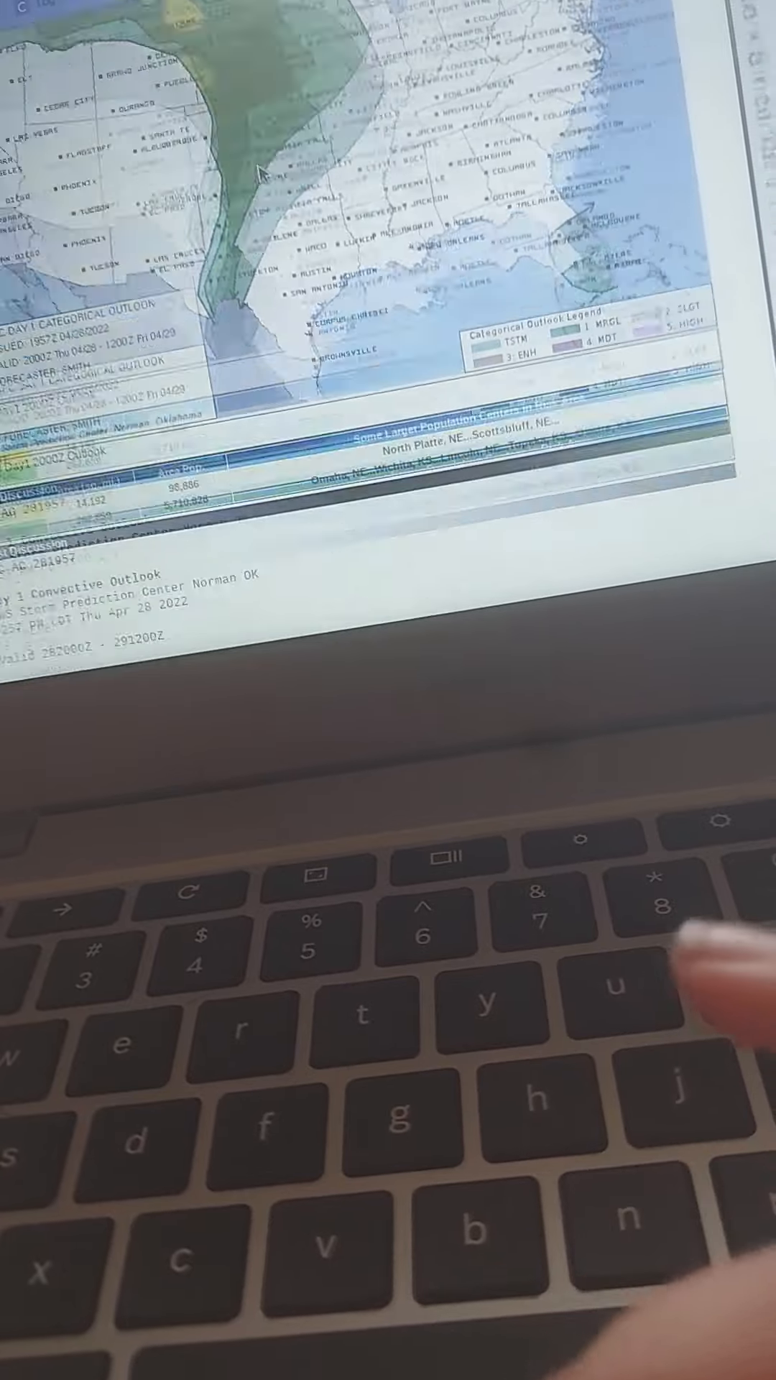
key("space")
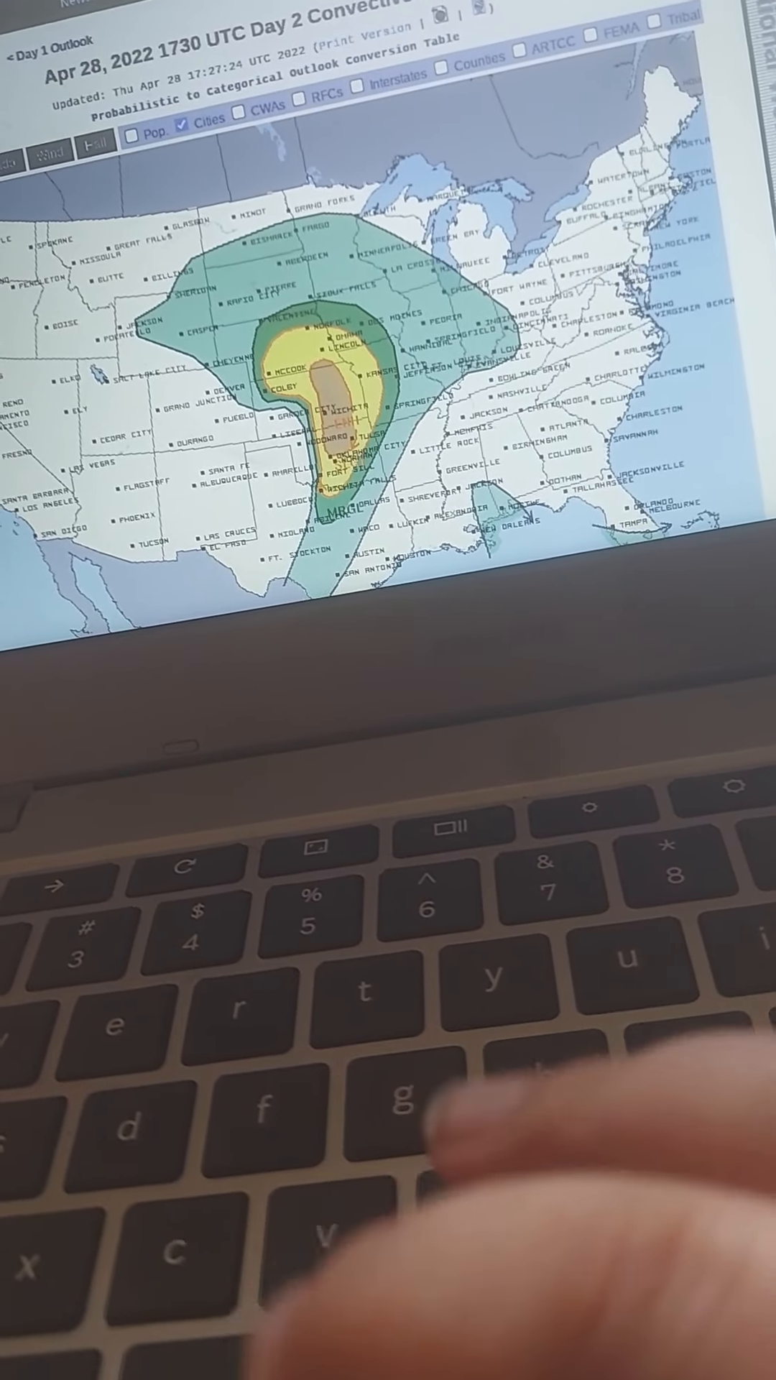
key("Home")
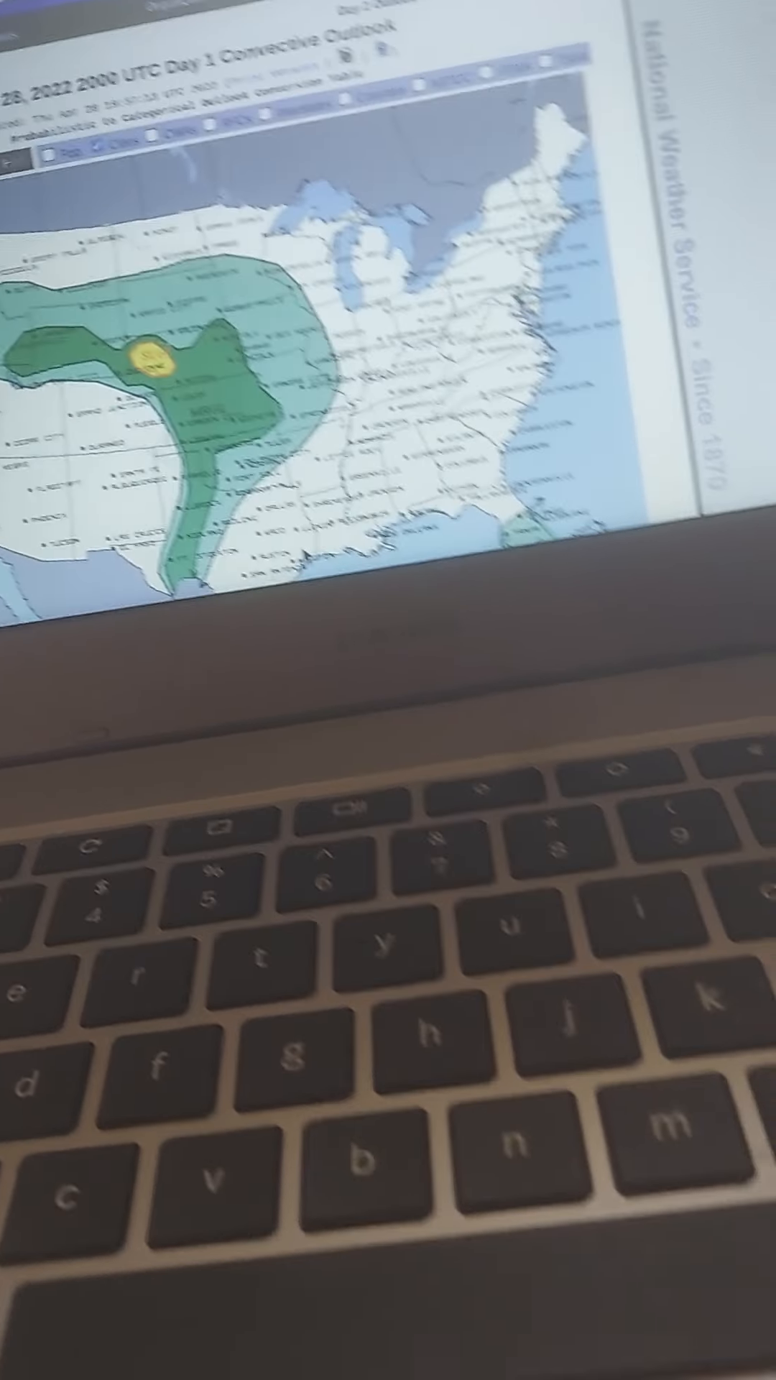
scroll(323, 378, "down", 5)
scroll(215, 324, "down", 8)
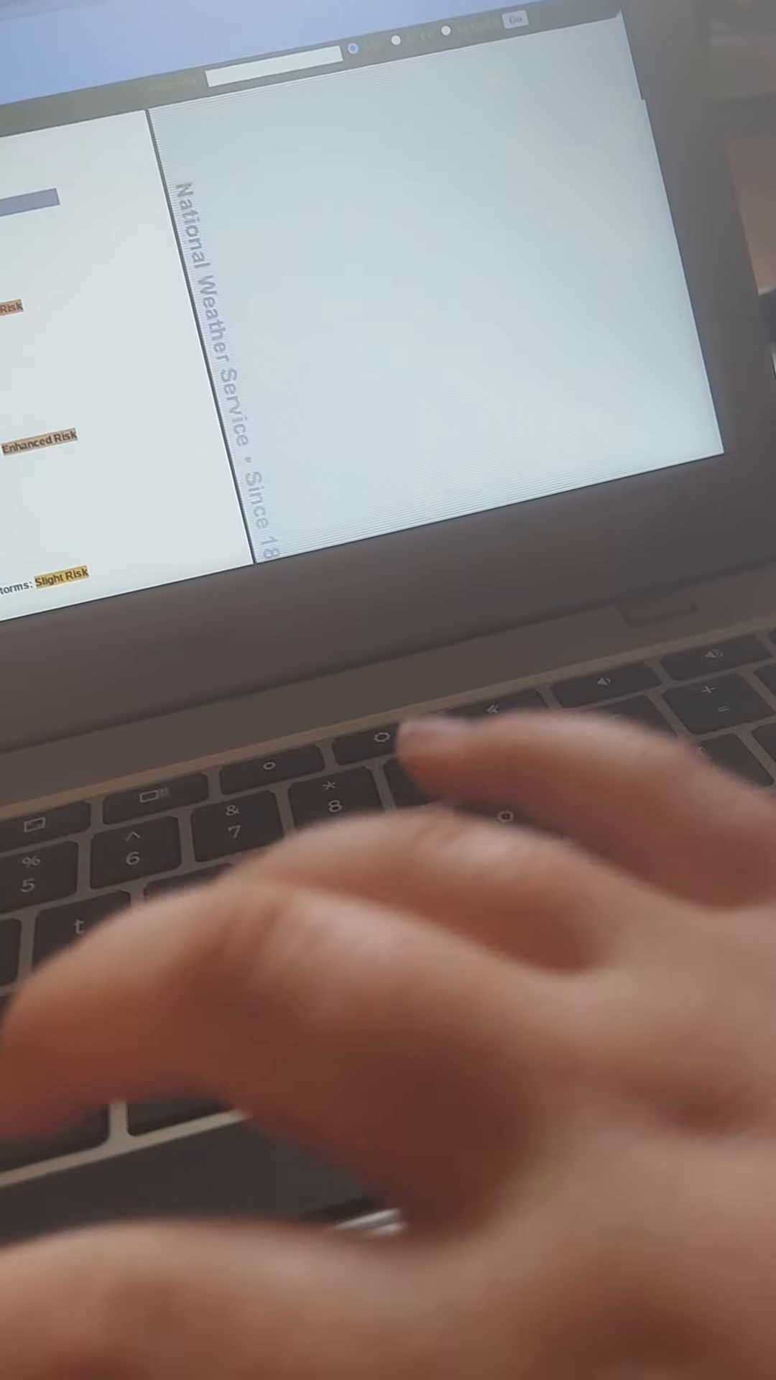
scroll(107, 324, "up", 10)
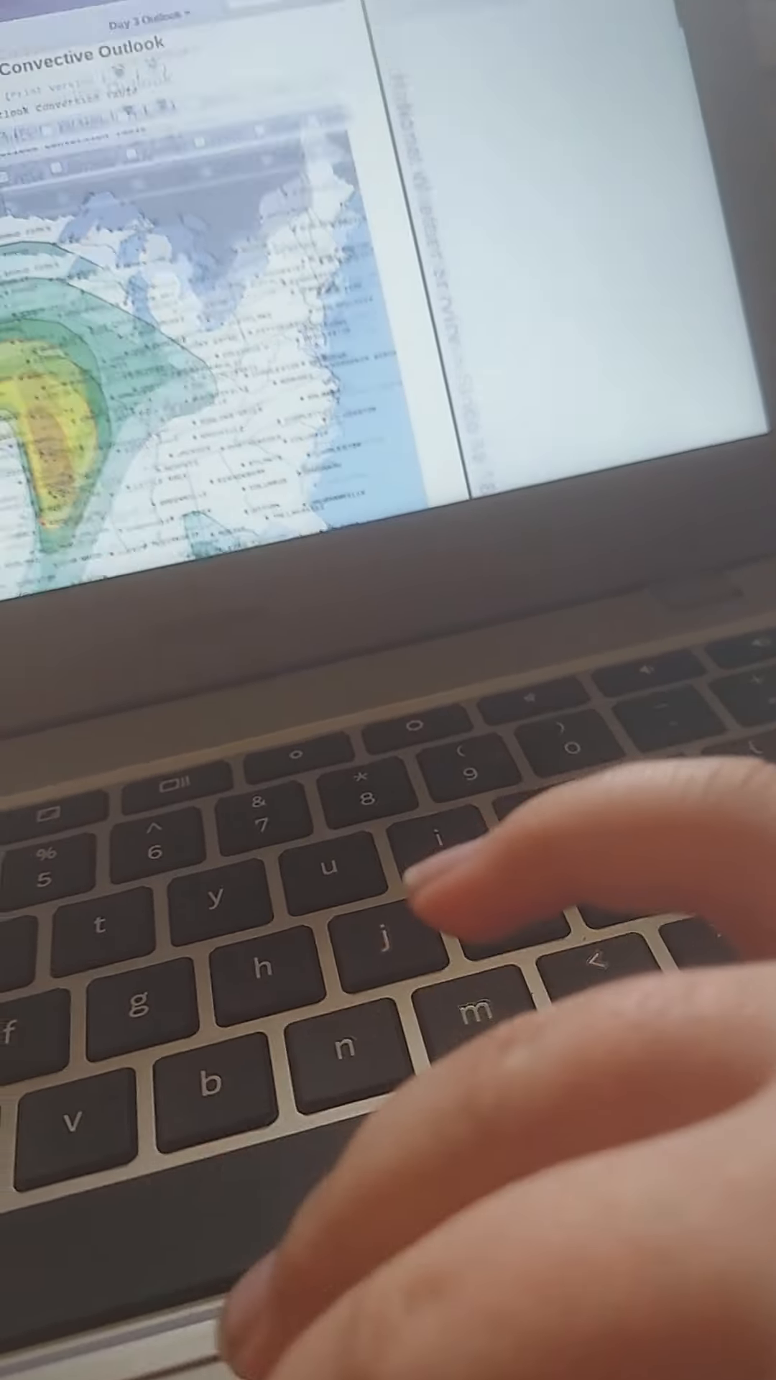
key("alt+Left")
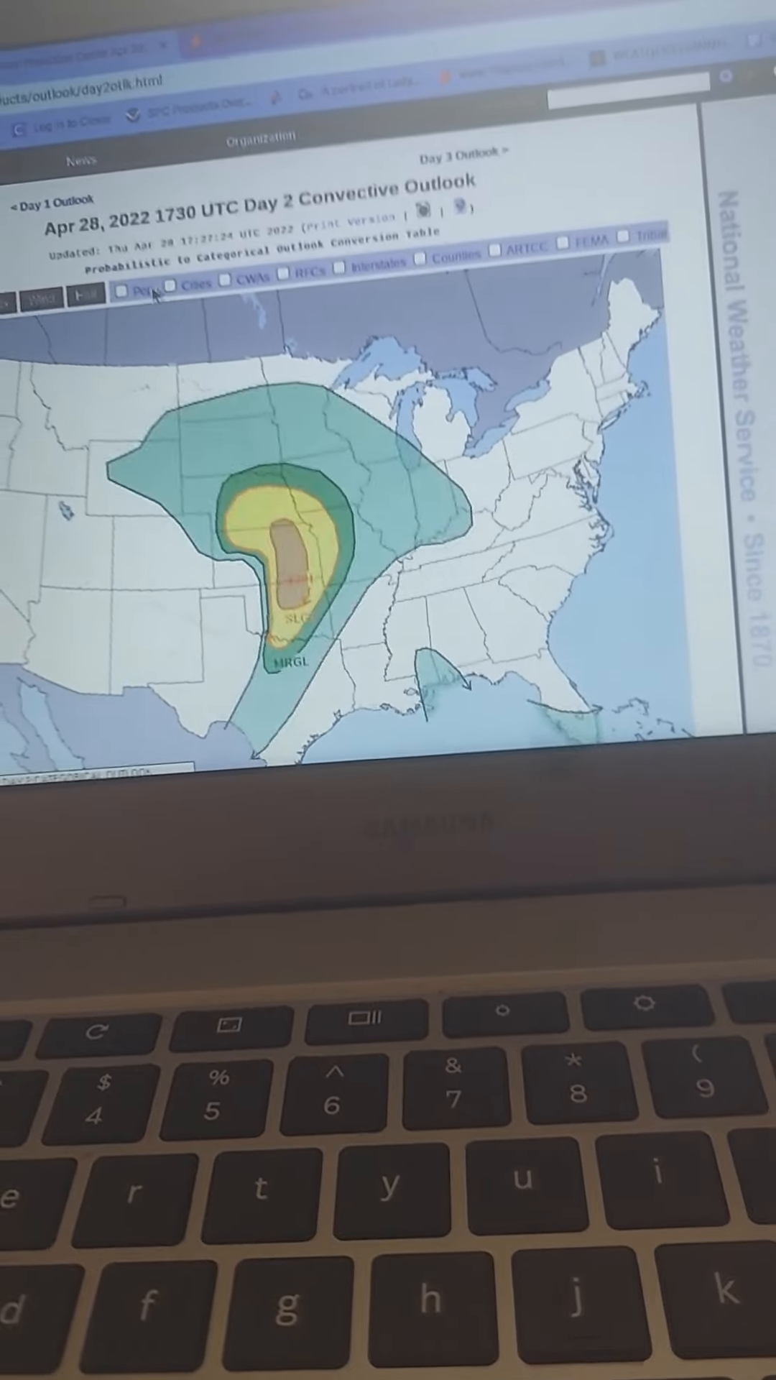
left_click(19, 298)
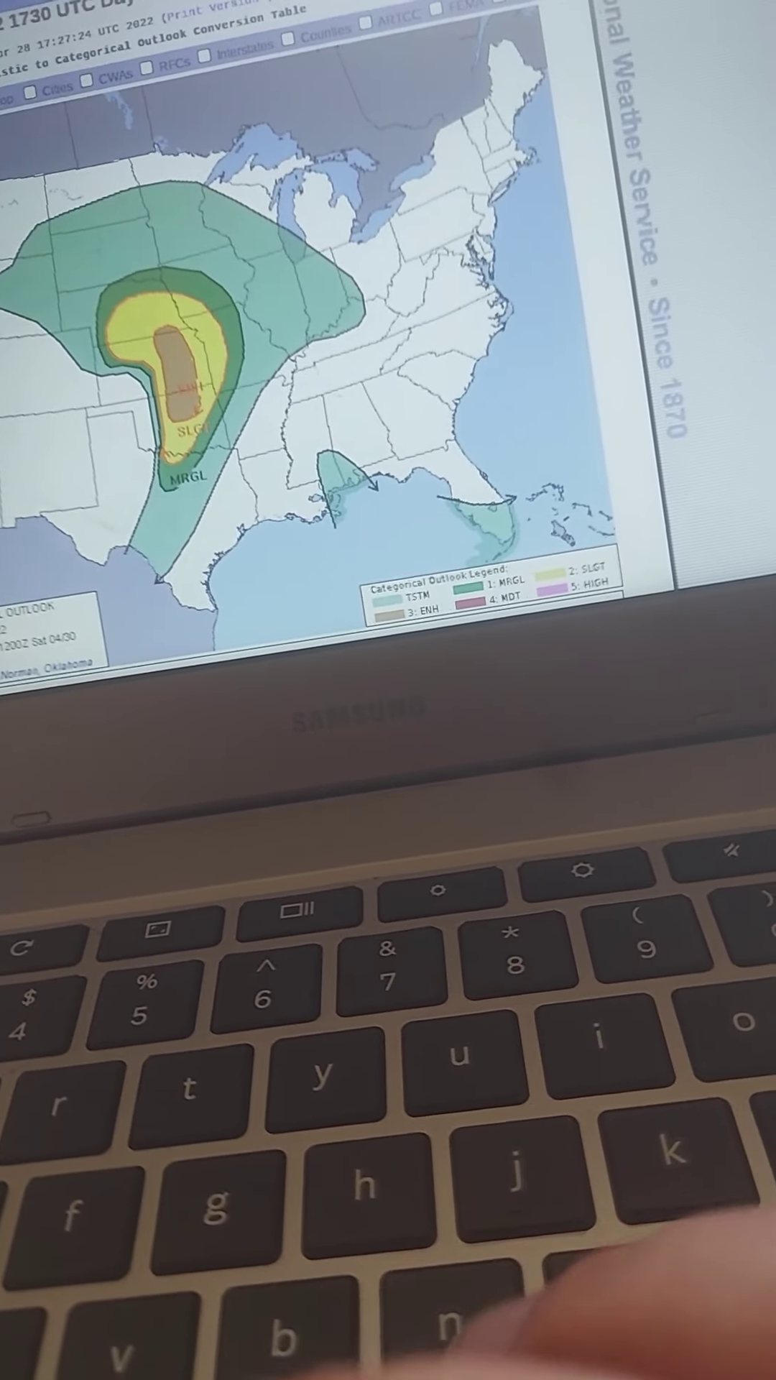
left_click(167, 467)
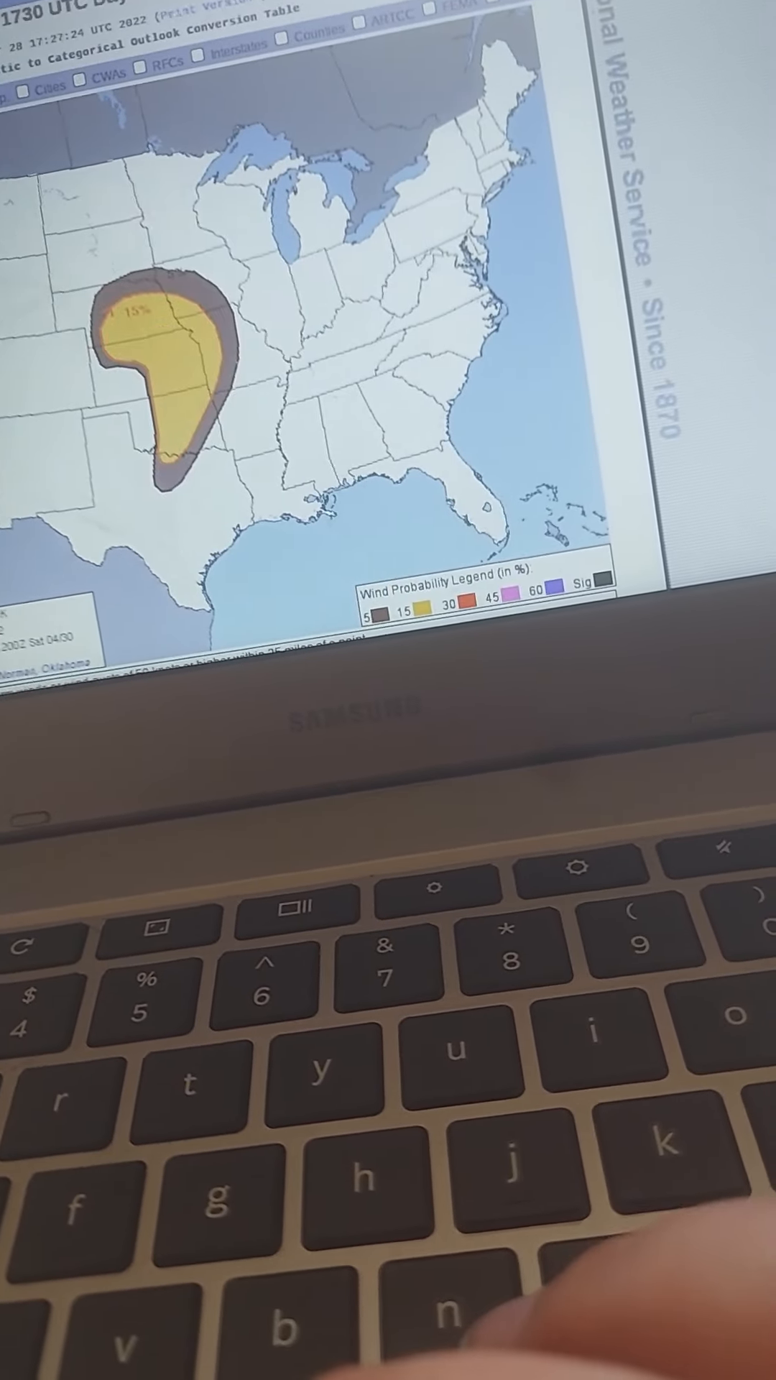
key("Tab")
key("Tab")
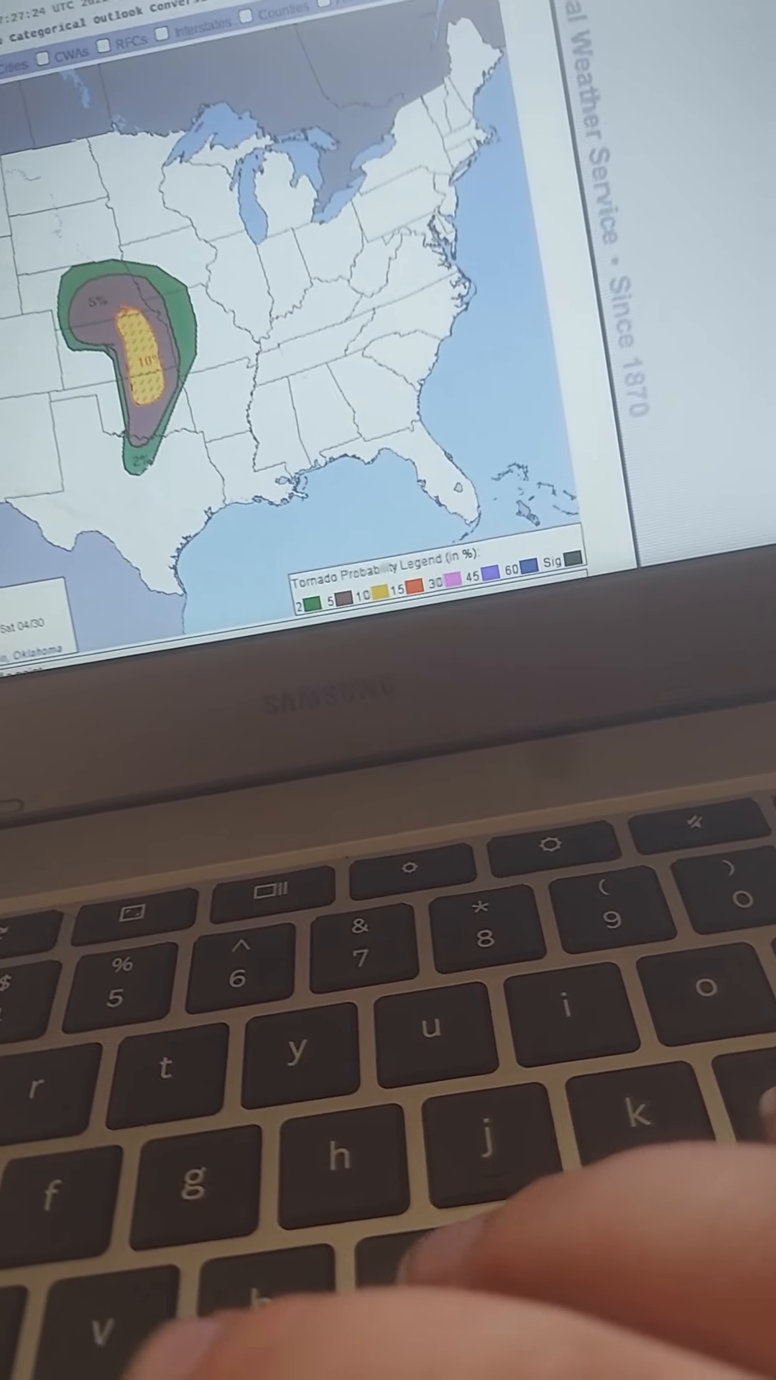
left_click(189, 539)
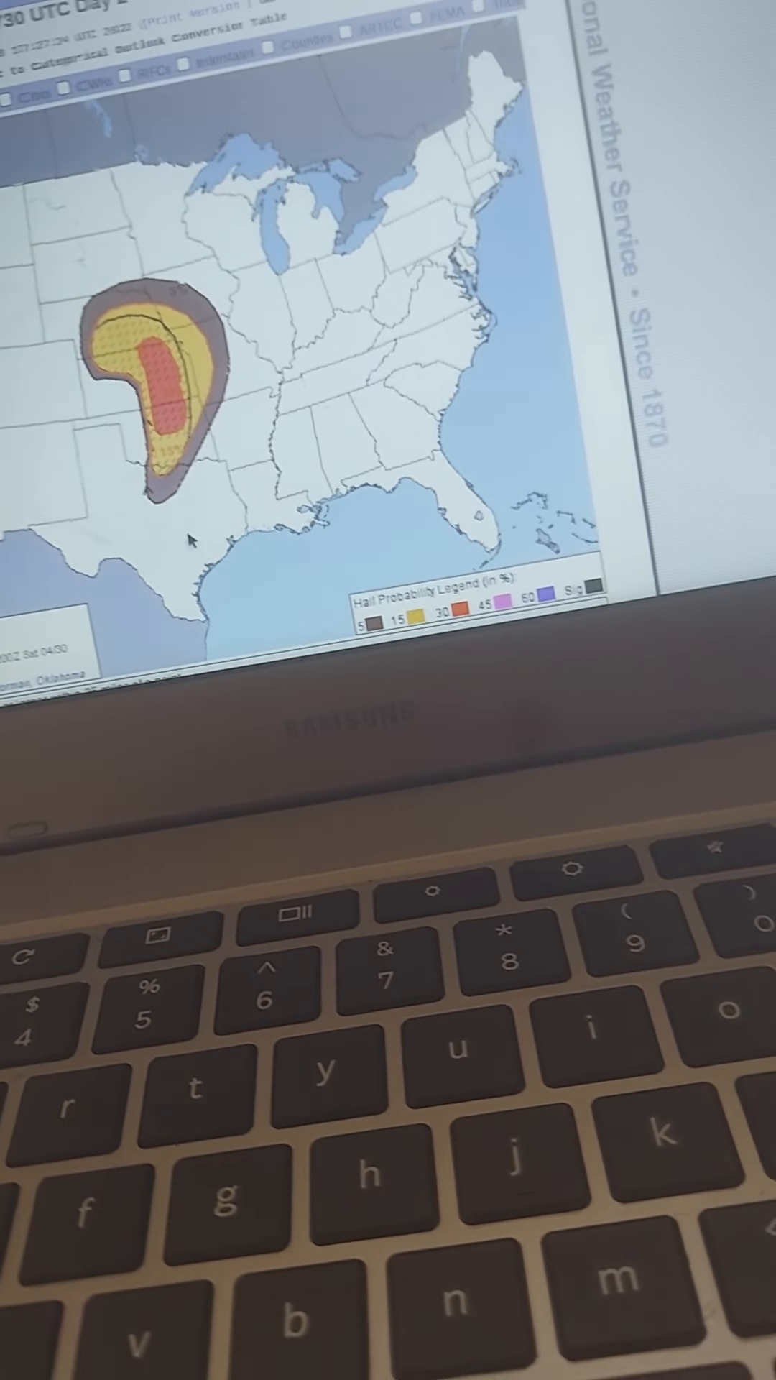